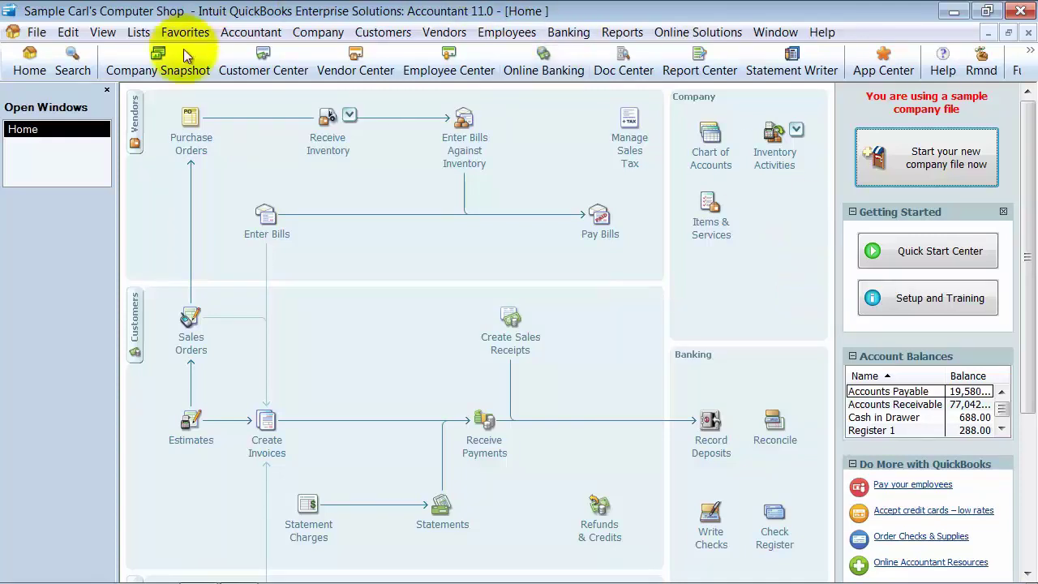
Review the Webstore Clearing account's settings from the chart of accounts, then close both windows.
left_click(147, 34)
left_click(158, 53)
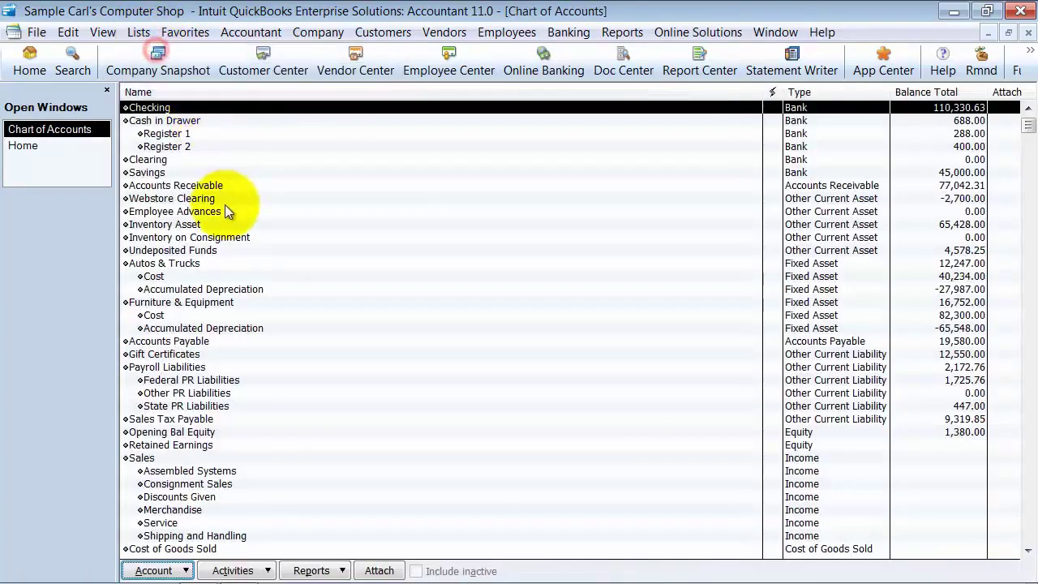
left_click(150, 199)
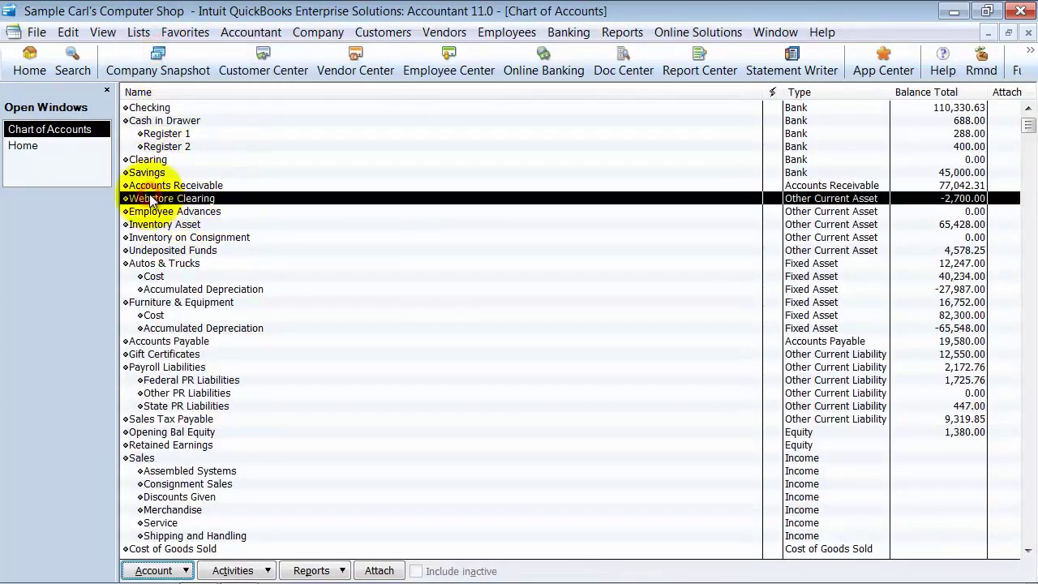
right_click(151, 199)
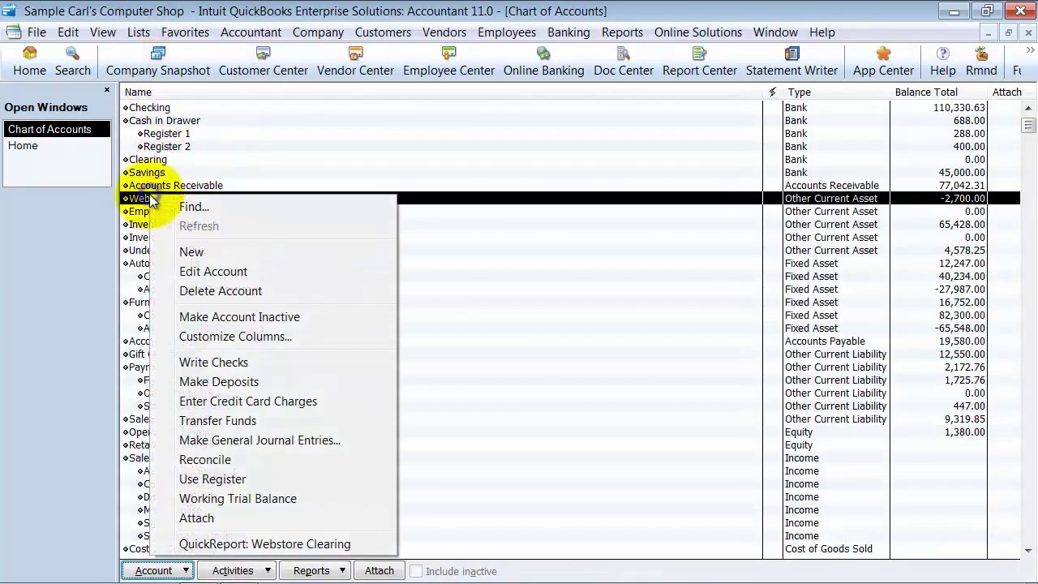
left_click(202, 272)
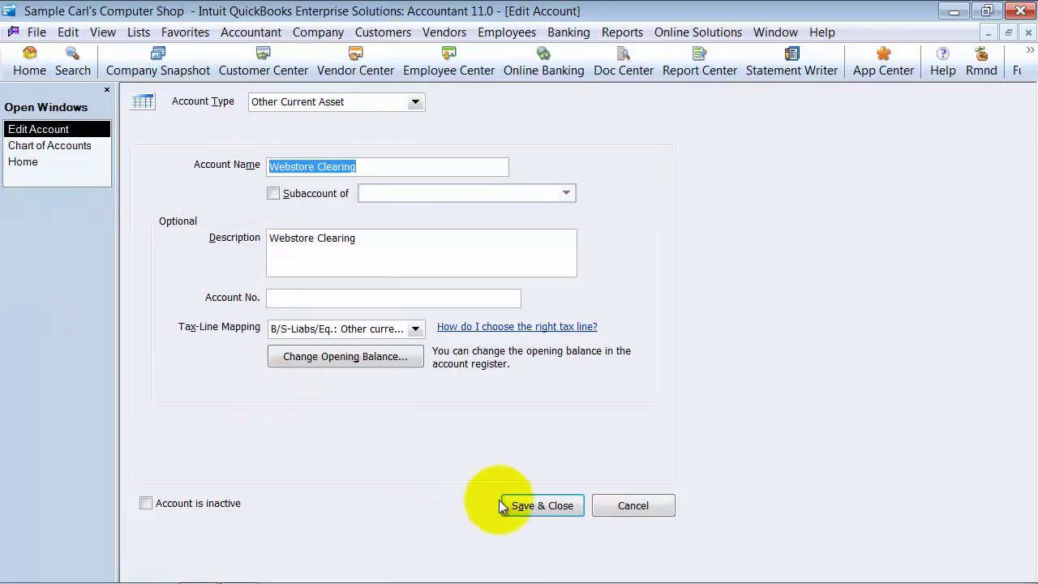
left_click(542, 506)
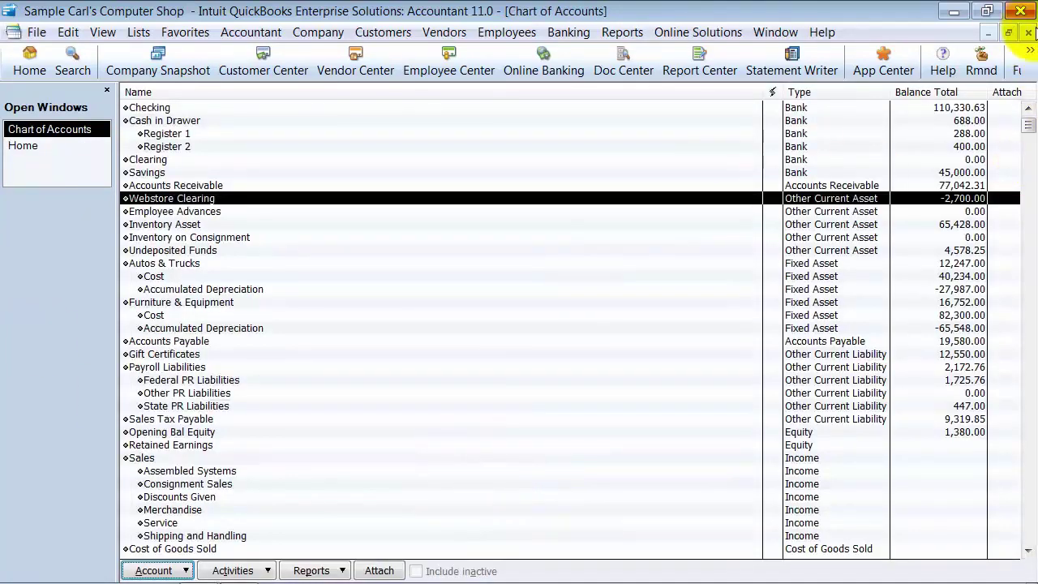
left_click(1027, 32)
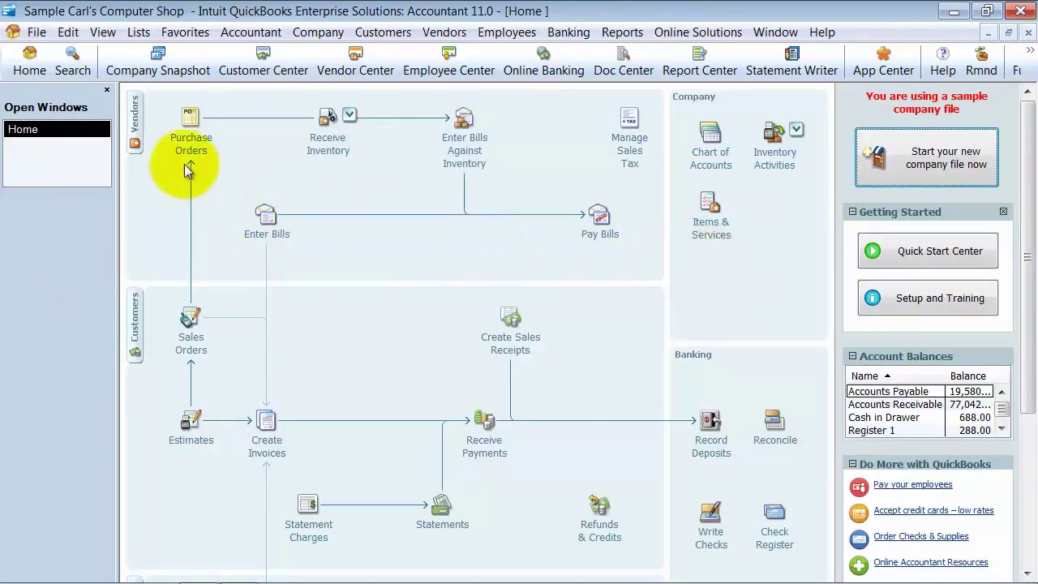
Check the company preferences for Payments, including the Undeposited Funds default deposit option, and close the preferences.
left_click(68, 33)
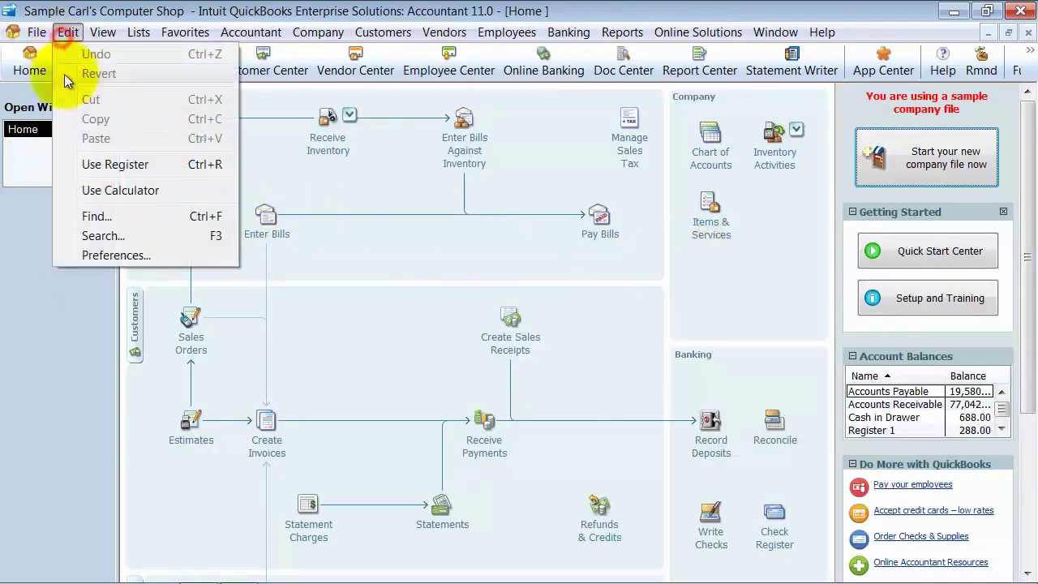
left_click(92, 254)
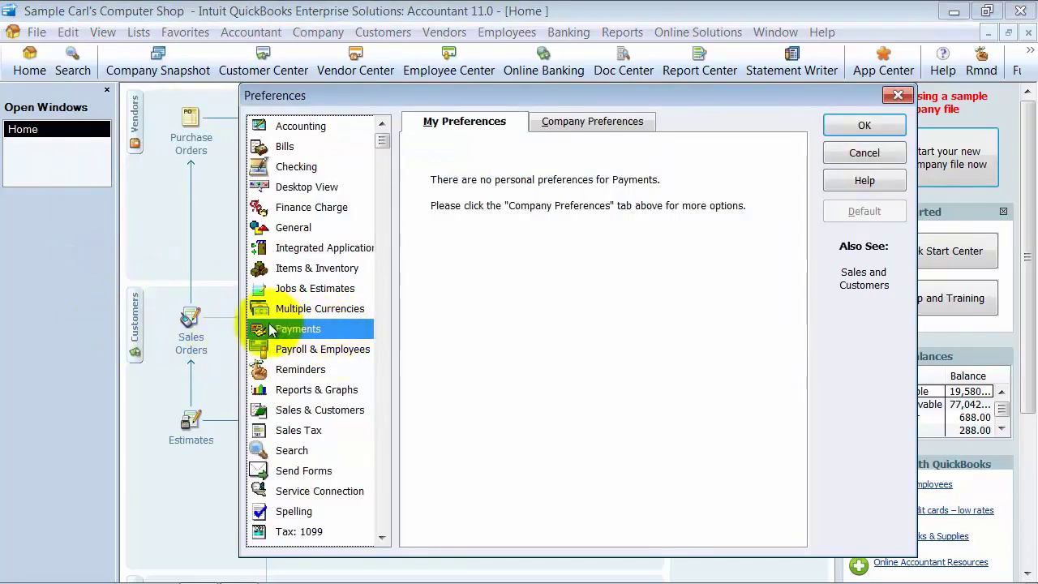
left_click(555, 122)
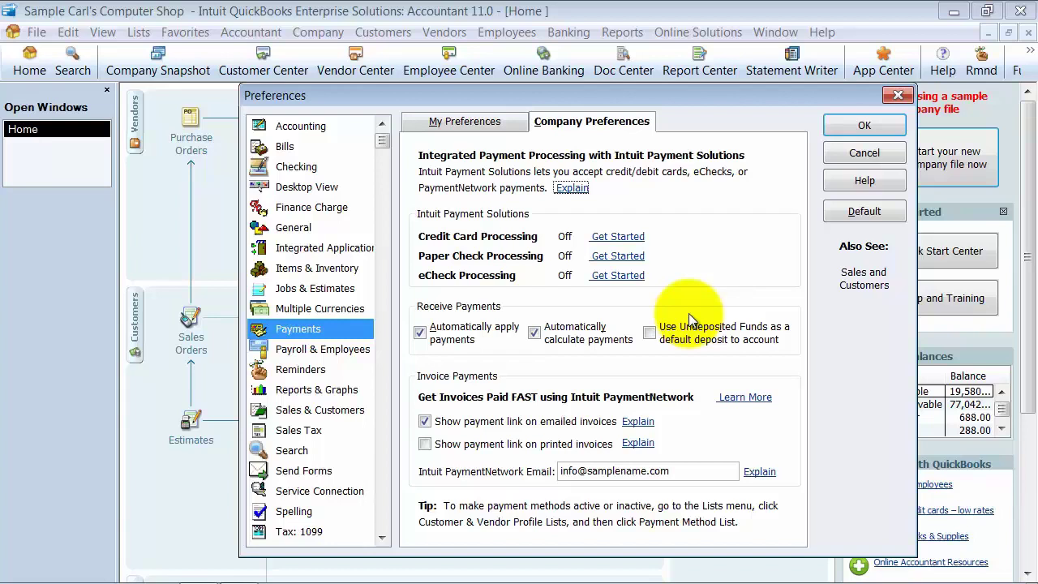
left_click(846, 129)
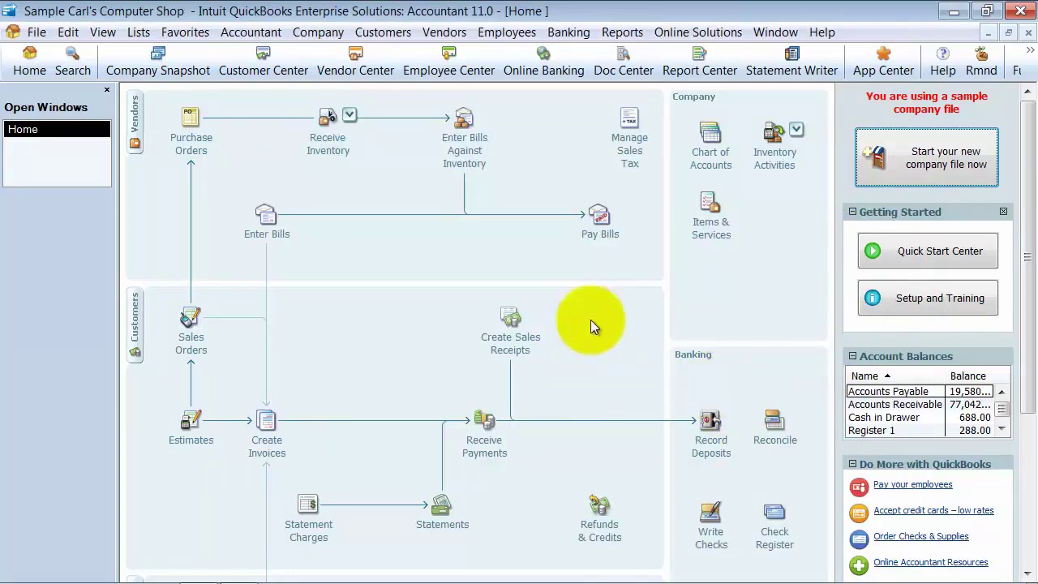
Start a Checking deposit without selecting any pending payments, and add a line from Webstore Clearing for 1,000.00.
left_click(714, 447)
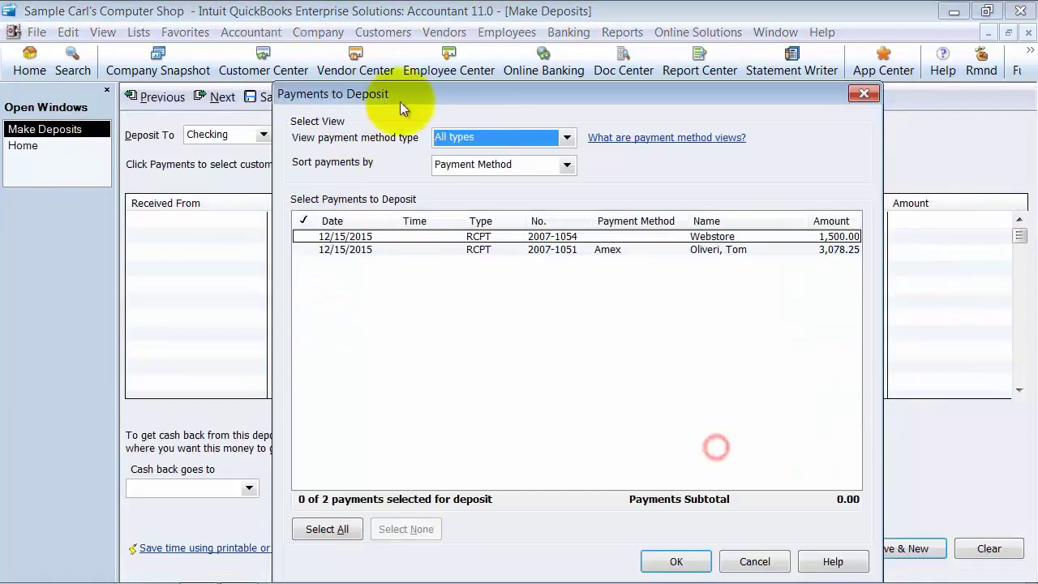
left_click(752, 555)
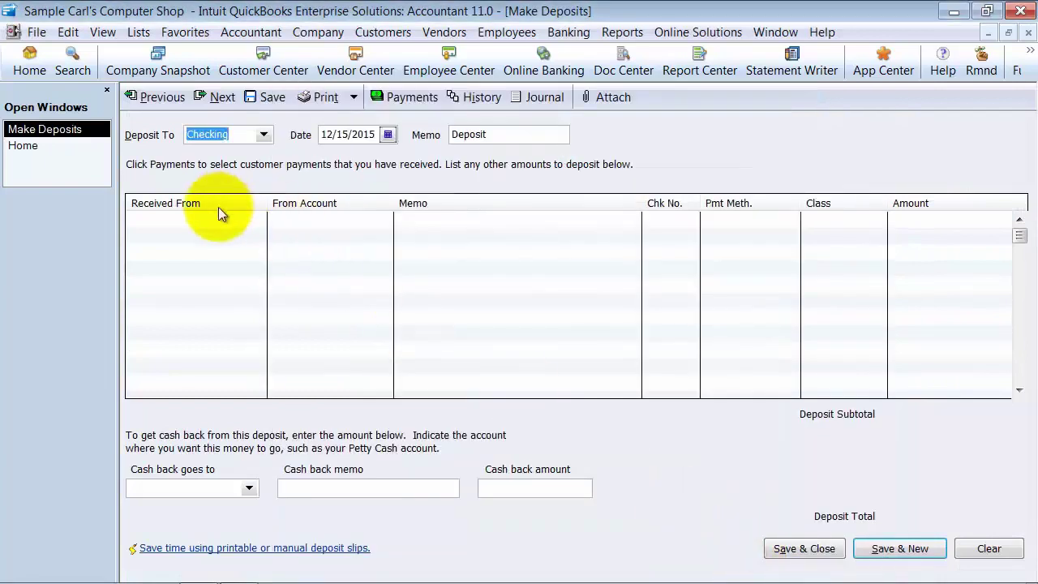
left_click(342, 220)
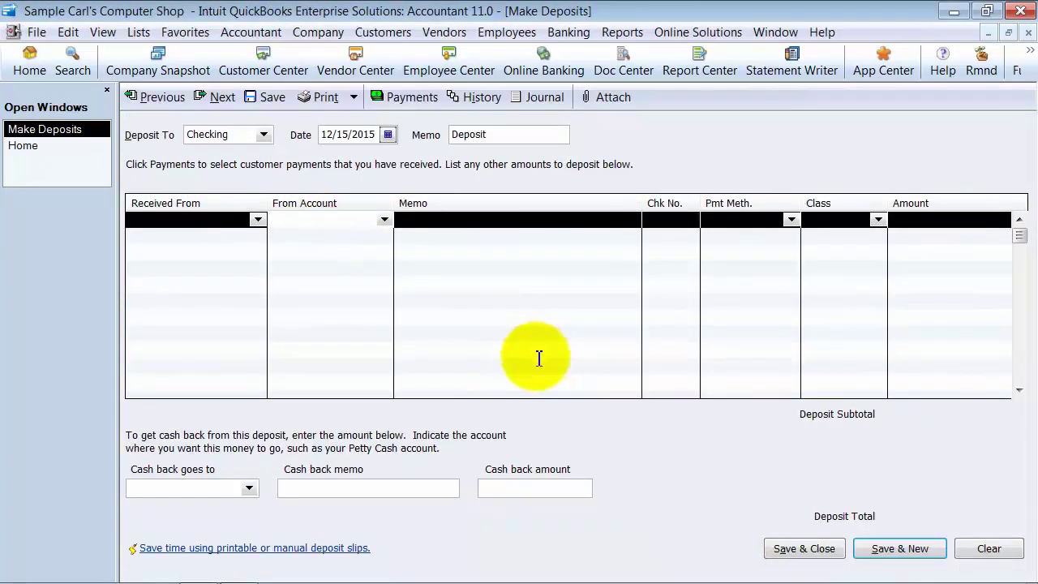
type("Webstore Clearing")
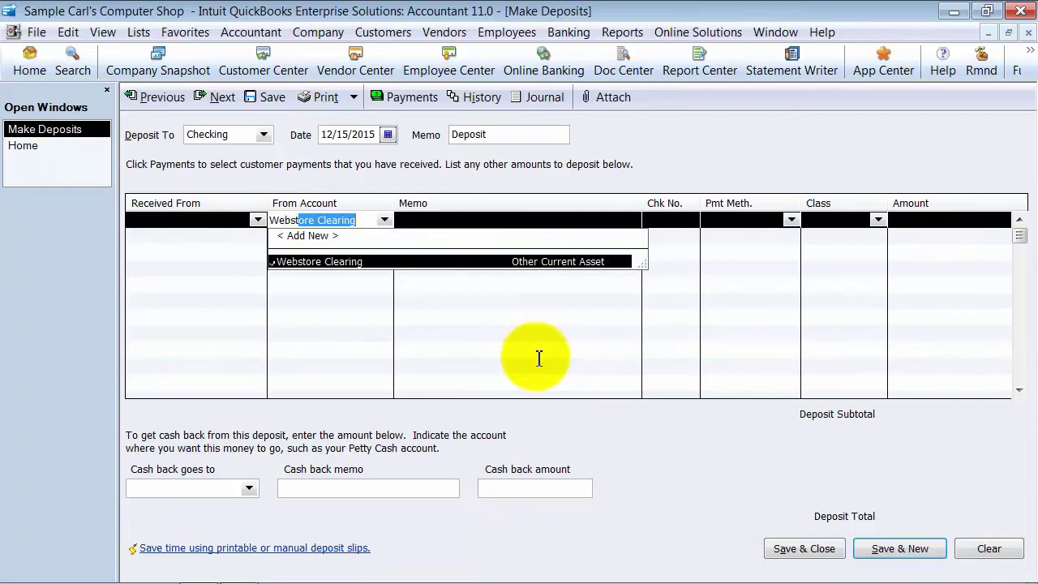
key("Tab")
key("Tab")
key("Tab")
key("Tab")
key("Tab")
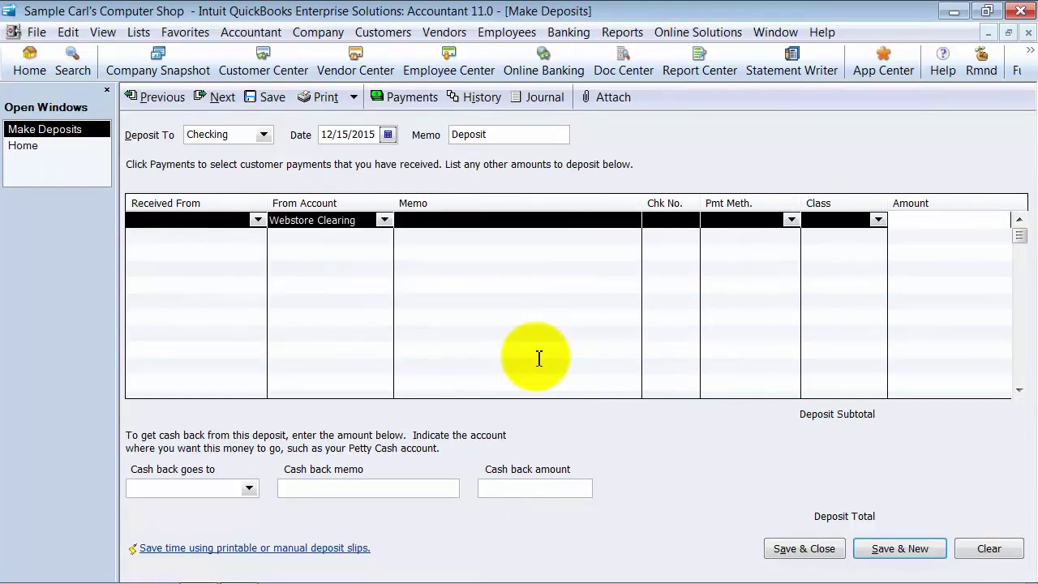
type("1000")
key("Tab")
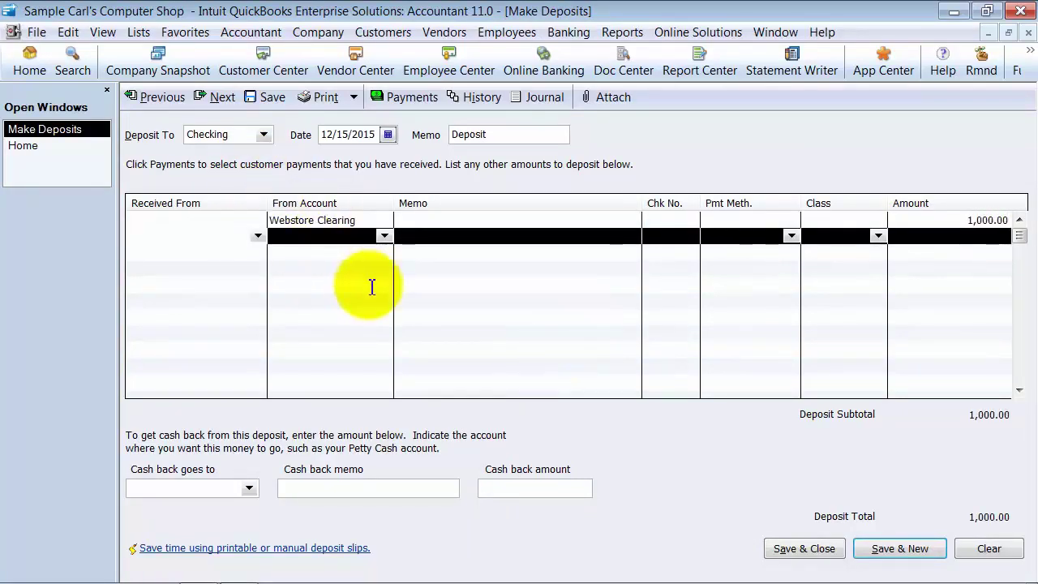
Date the deposit 12/16/2015 and save it, continuing to a new blank deposit.
left_click(388, 135)
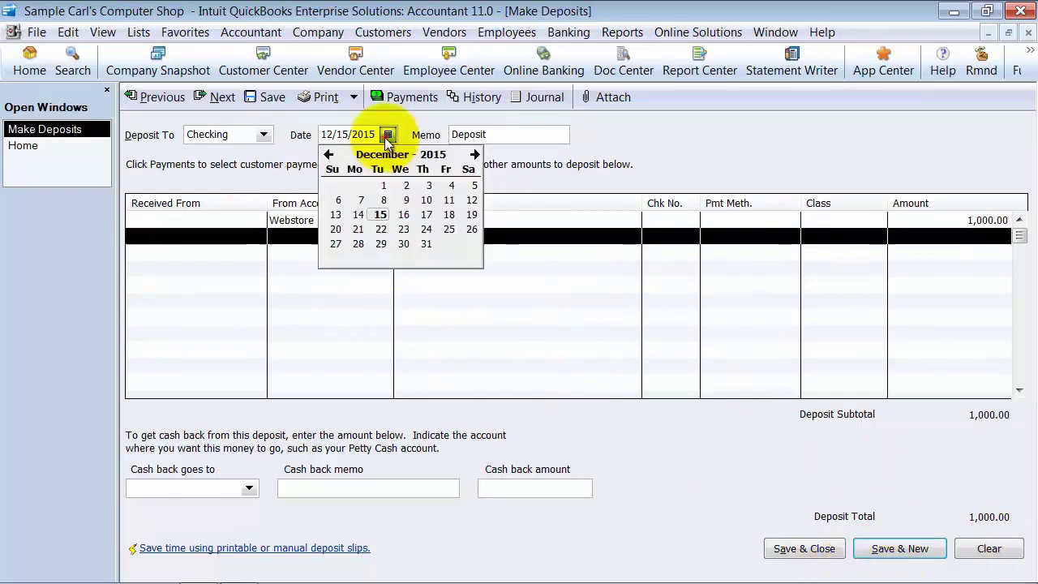
left_click(403, 214)
left_click(888, 548)
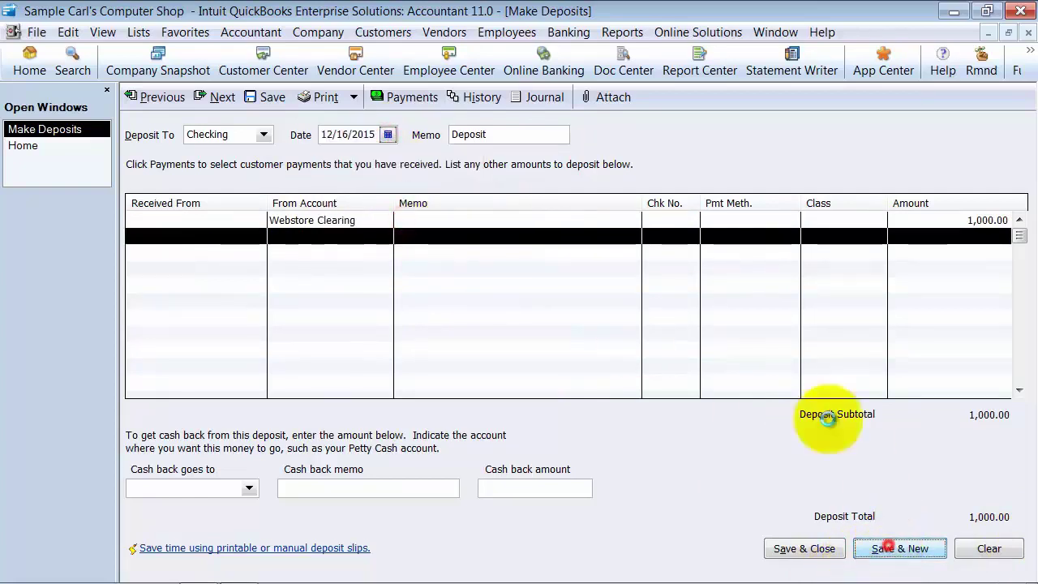
left_click(788, 557)
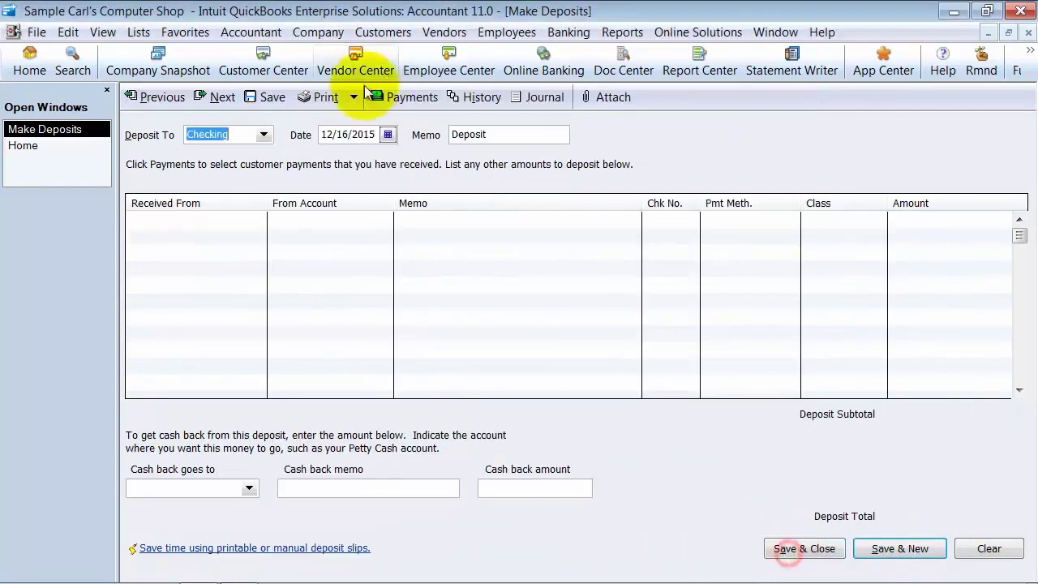
Record a Checking deposit dated 12/17/2015 for 500.00 from Webstore Clearing, then save and close it.
left_click(388, 135)
left_click(429, 214)
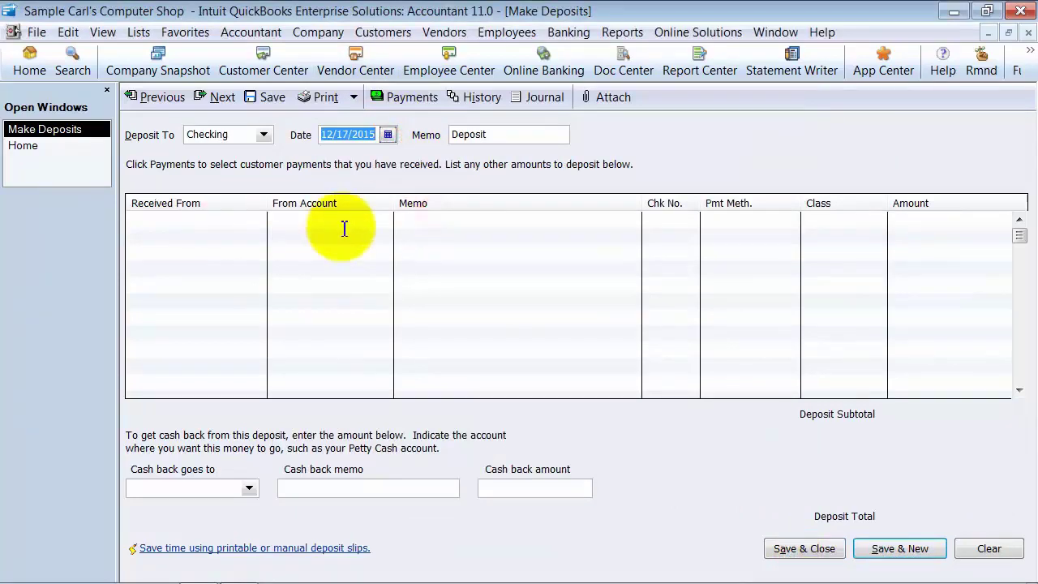
left_click(343, 228)
type("Webstore Clearing")
key("Tab")
key("Tab")
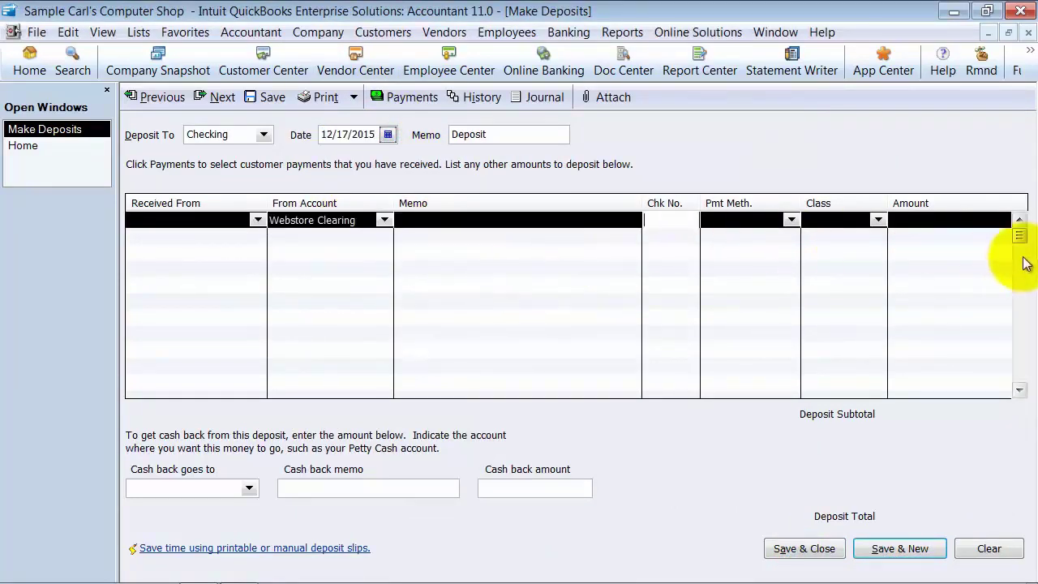
left_click(957, 219)
type("500")
key("Tab")
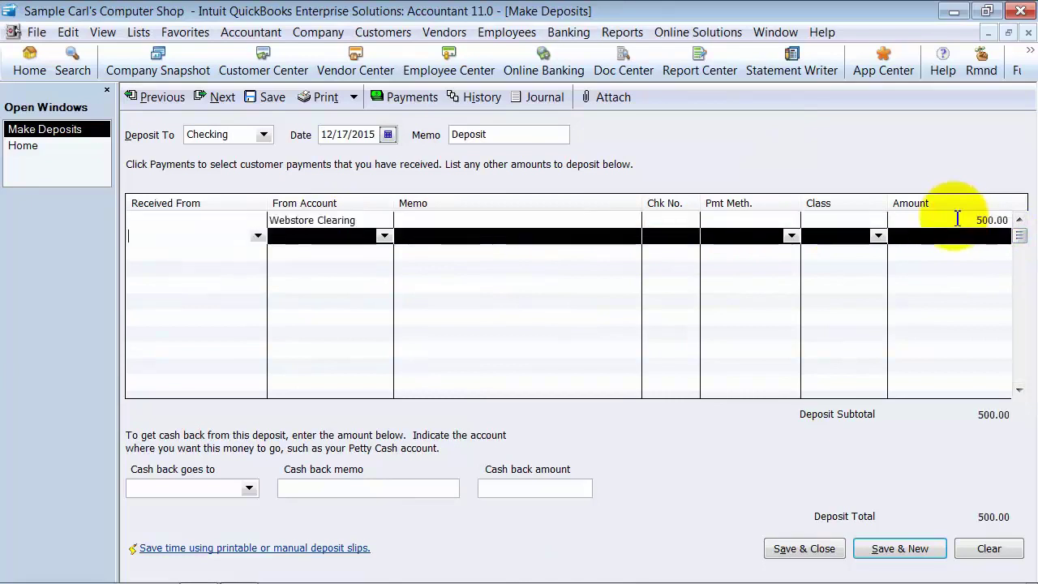
left_click(806, 549)
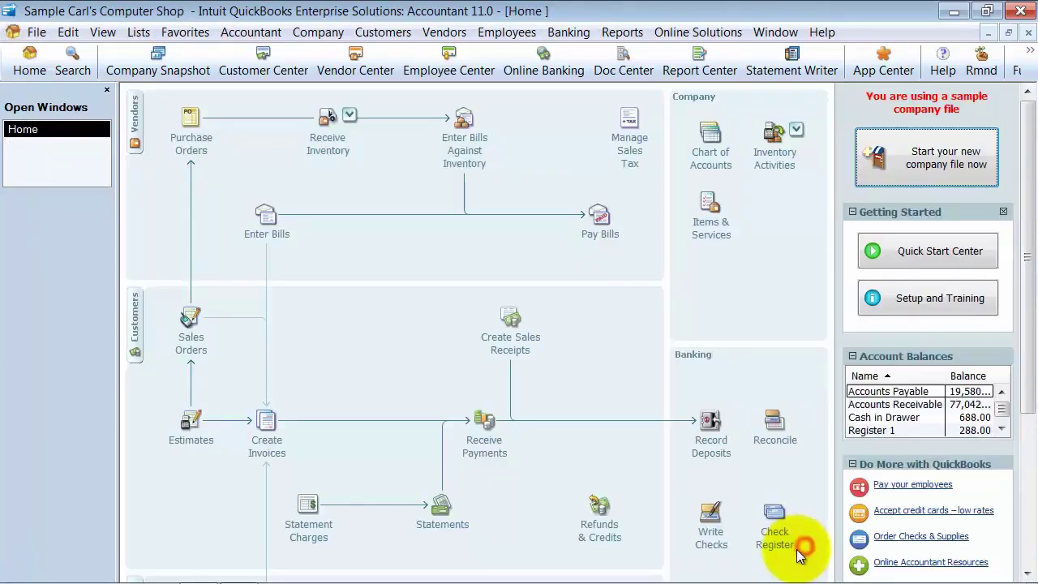
Review the deposits in the Webstore Clearing account's register, then close the register and the chart of accounts.
left_click(138, 32)
left_click(143, 51)
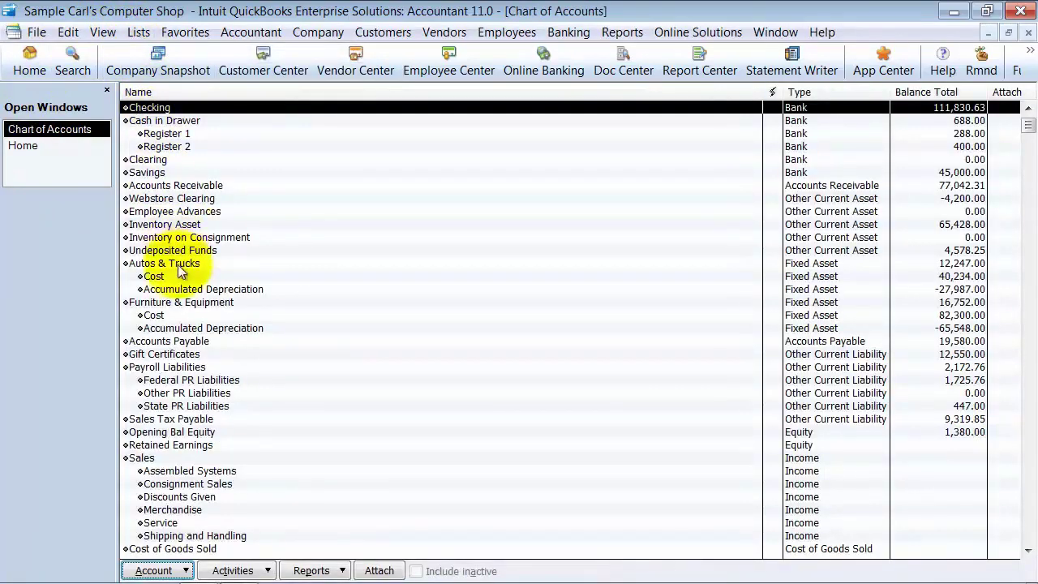
double_click(183, 199)
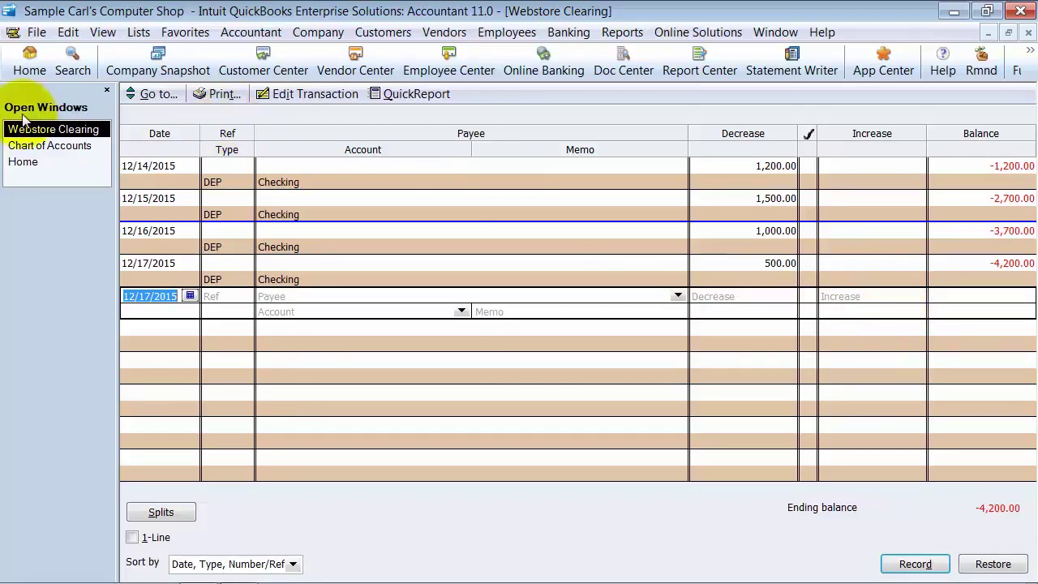
left_click(1029, 33)
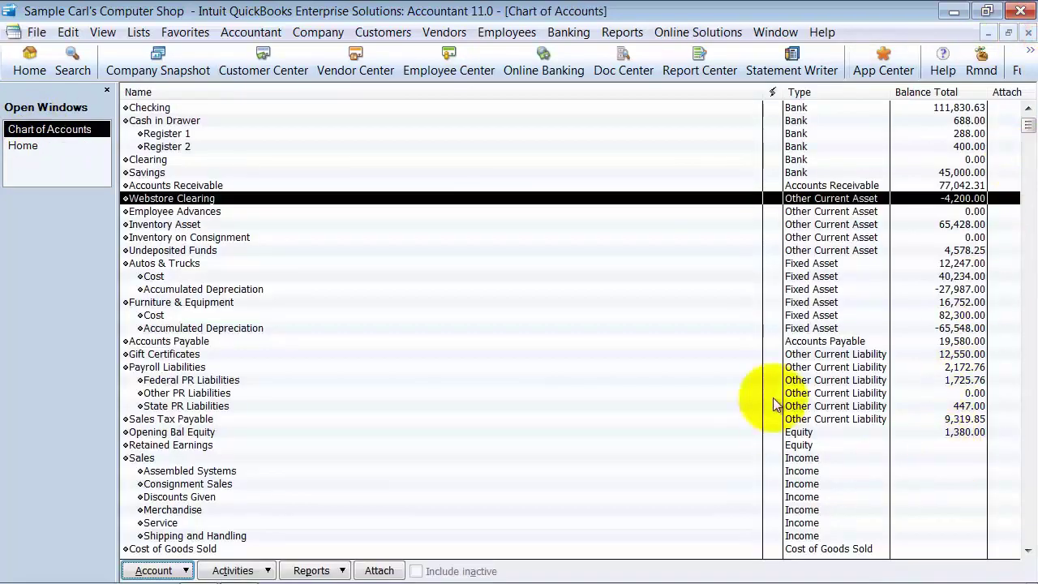
left_click(1029, 34)
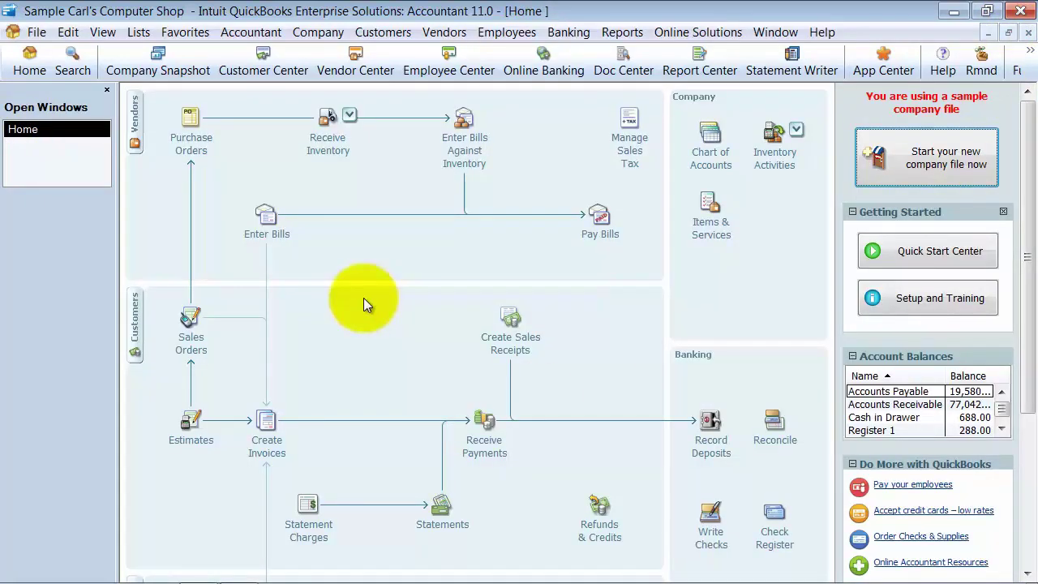
Start a new sales receipt for the customer Webstore.
left_click(507, 340)
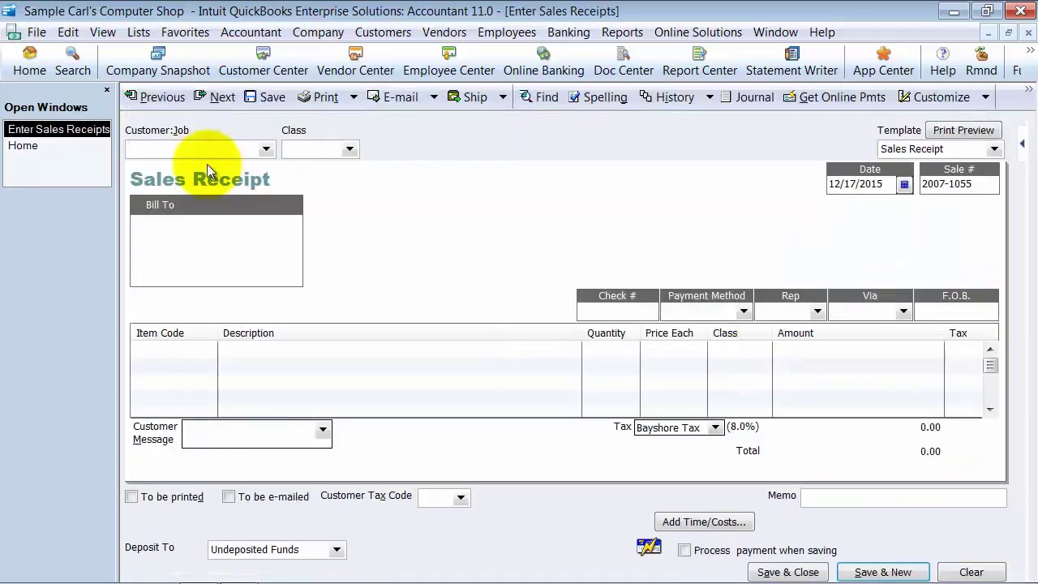
left_click(266, 148)
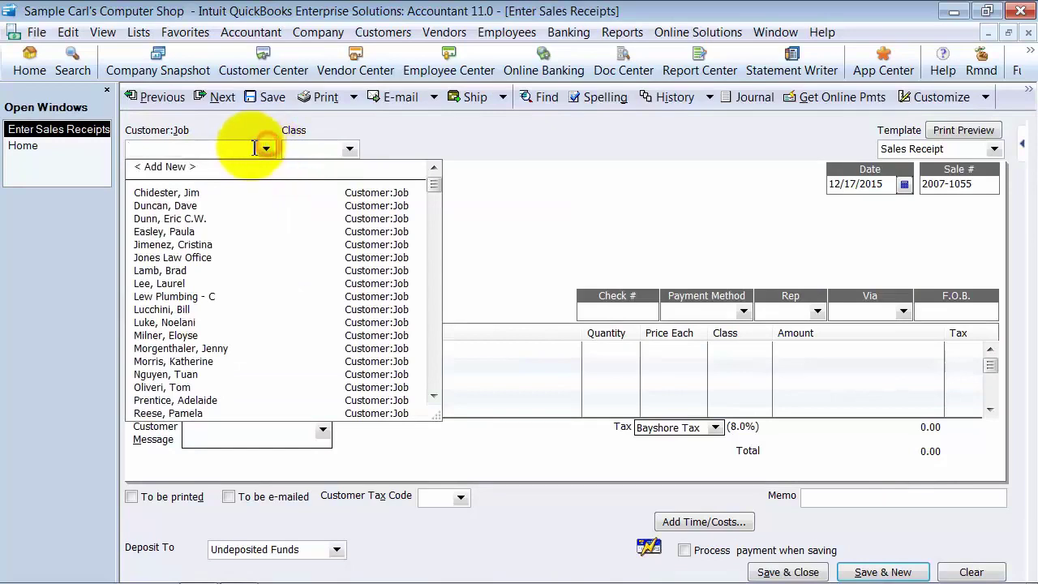
type("Webstore")
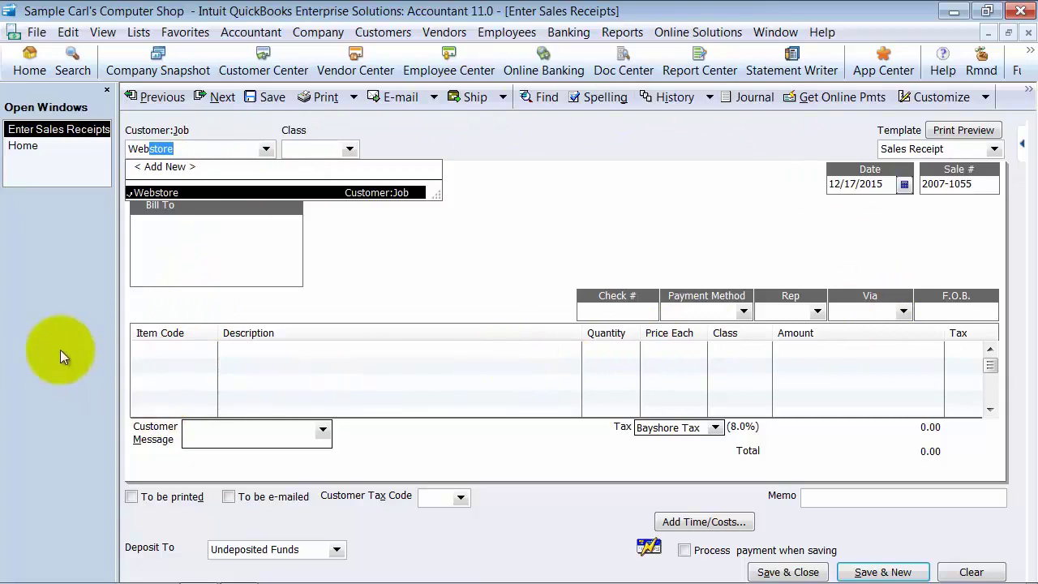
Add the 200 GB Hard Drive item to the sales receipt with quantity 2, price 250.00 each and tax code Non.
left_click(153, 355)
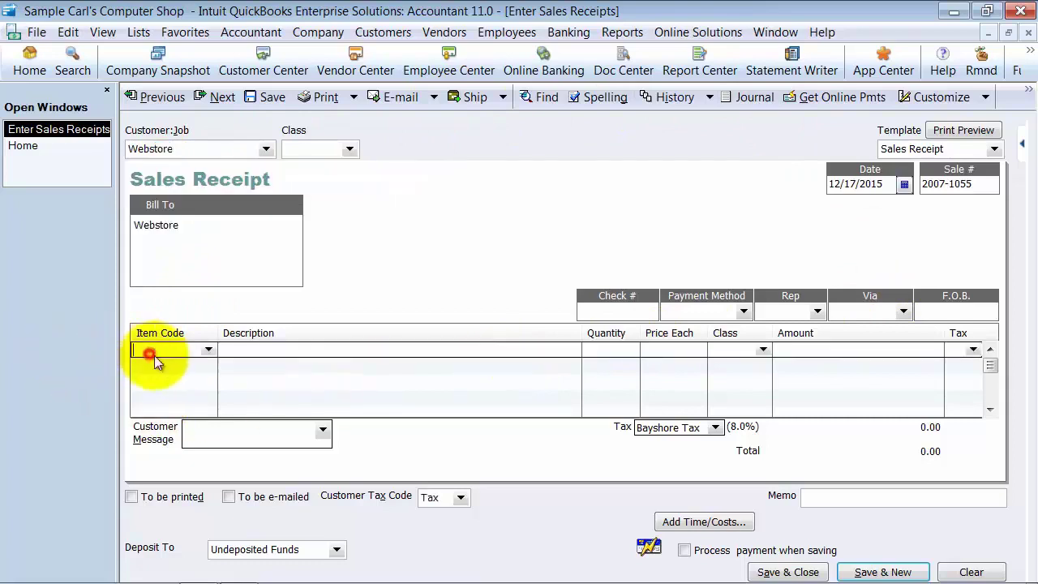
left_click(209, 349)
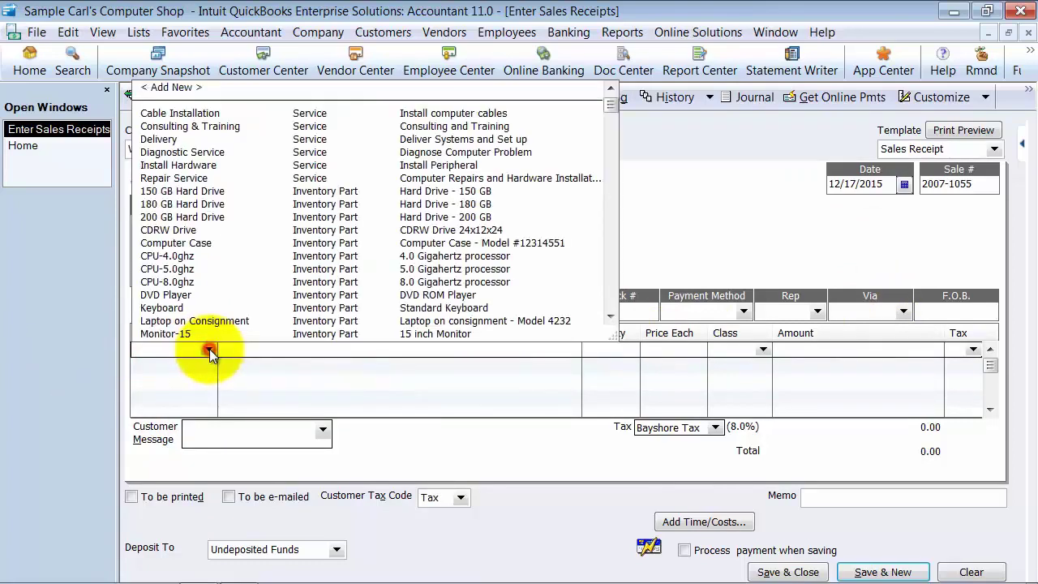
left_click(170, 216)
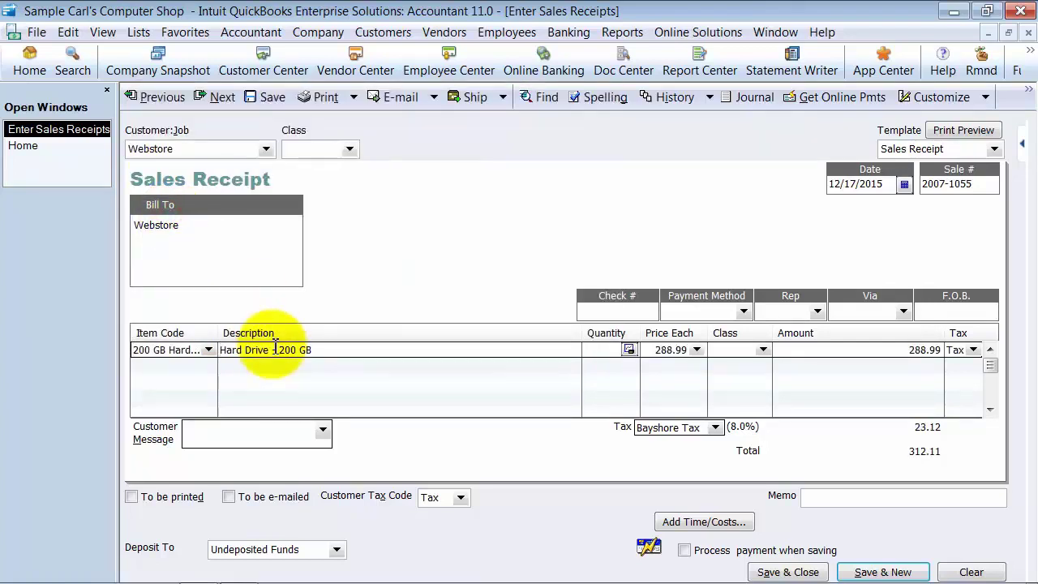
type("2")
key("Tab")
type("250")
key("Tab")
key("Tab")
key("Tab")
type("Non")
key("Tab")
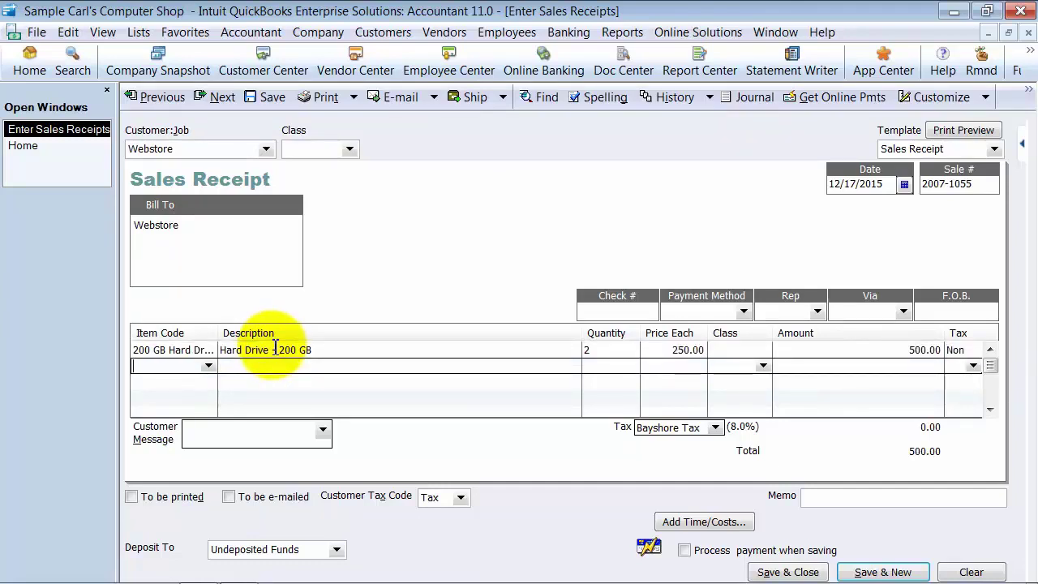
Set the sales receipt to deposit to Webstore Clearing, then save and close it without changing any spelling.
left_click(336, 550)
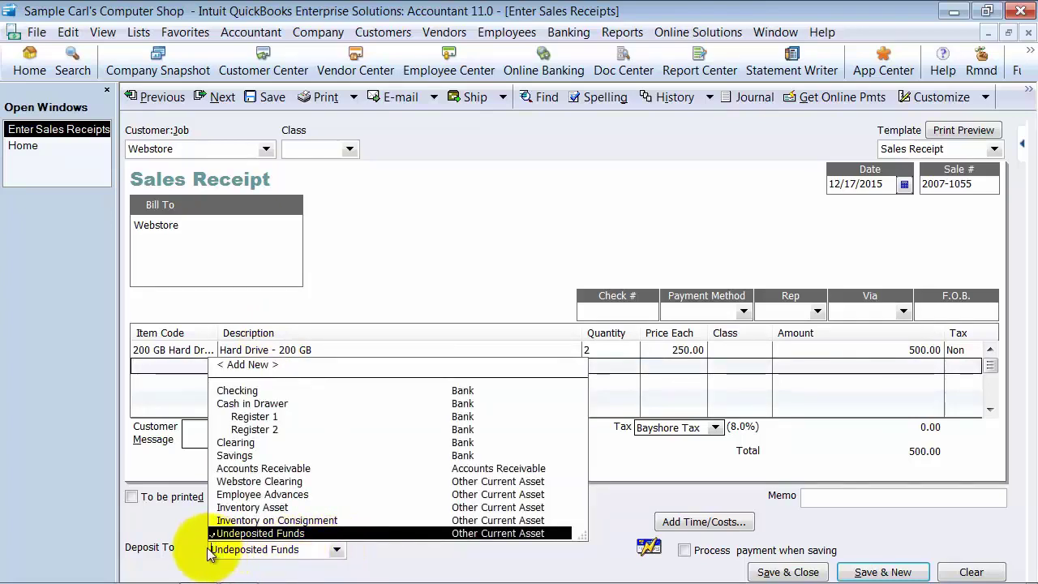
left_click(221, 481)
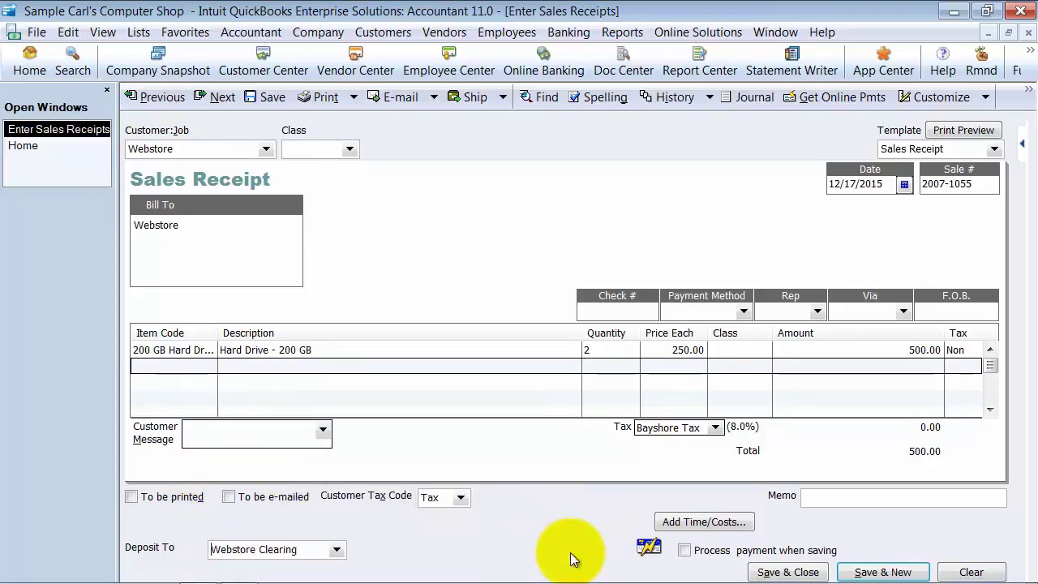
left_click(820, 573)
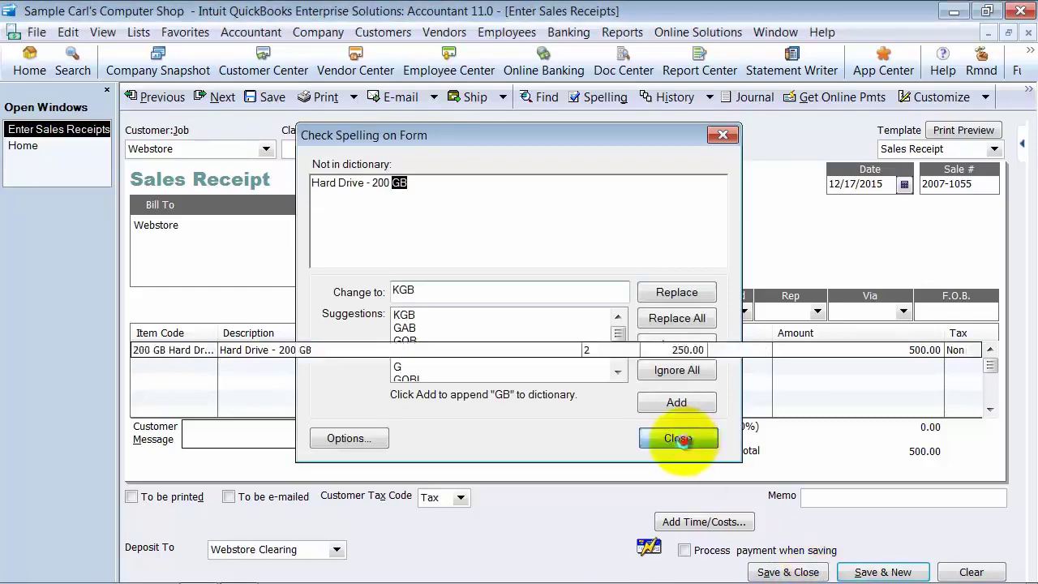
left_click(684, 441)
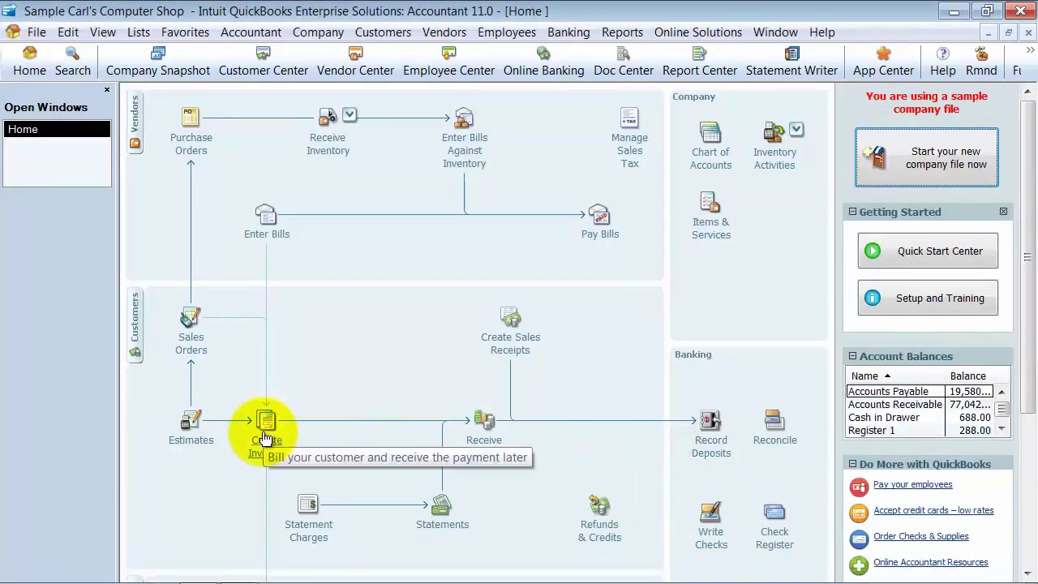
Review the 12/17/2015 deposit and Webstore sales receipt in the Webstore Clearing account's register, then close the register.
left_click(139, 32)
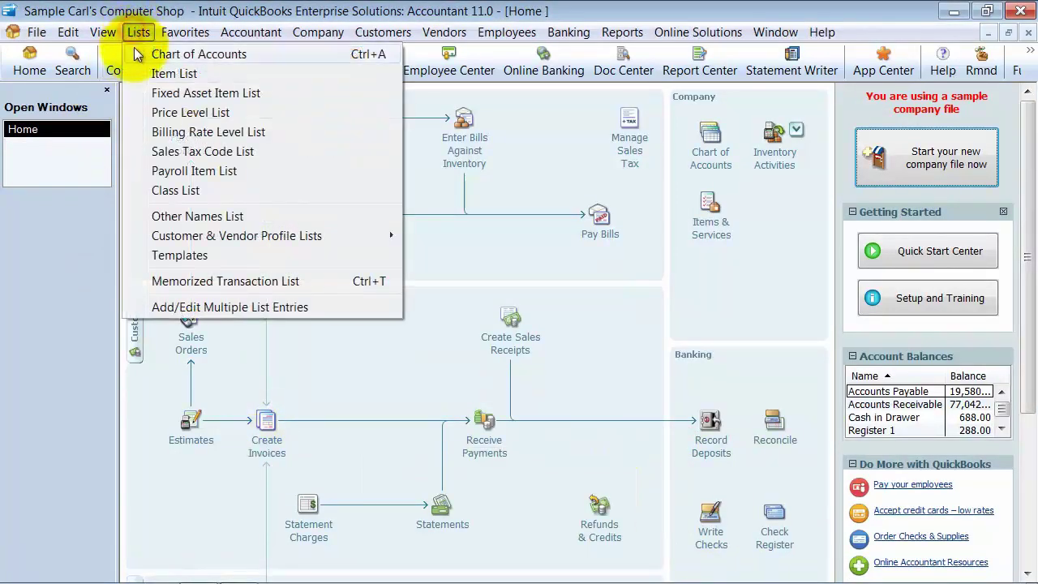
left_click(139, 51)
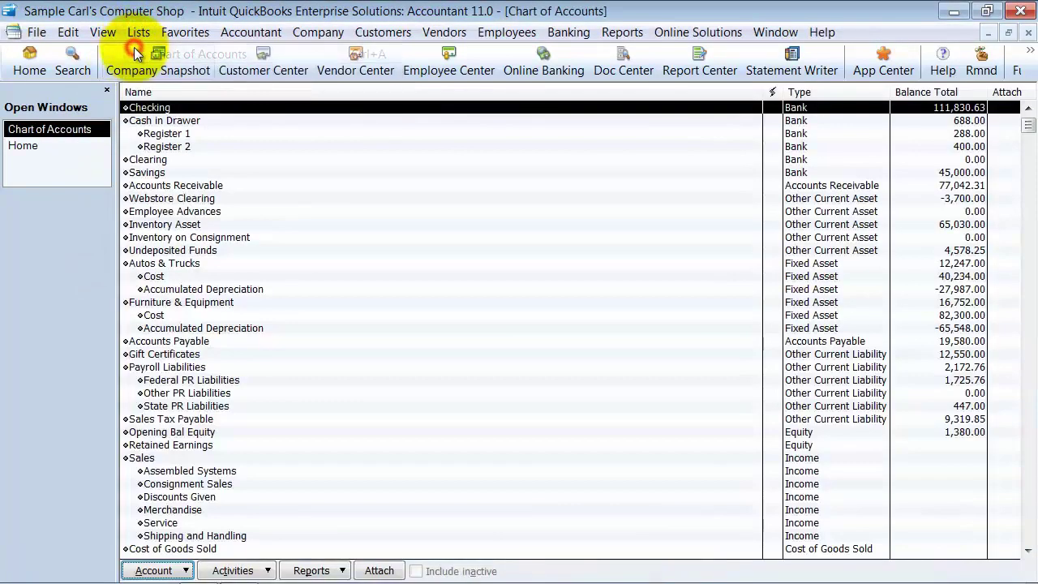
left_click(169, 200)
double_click(169, 200)
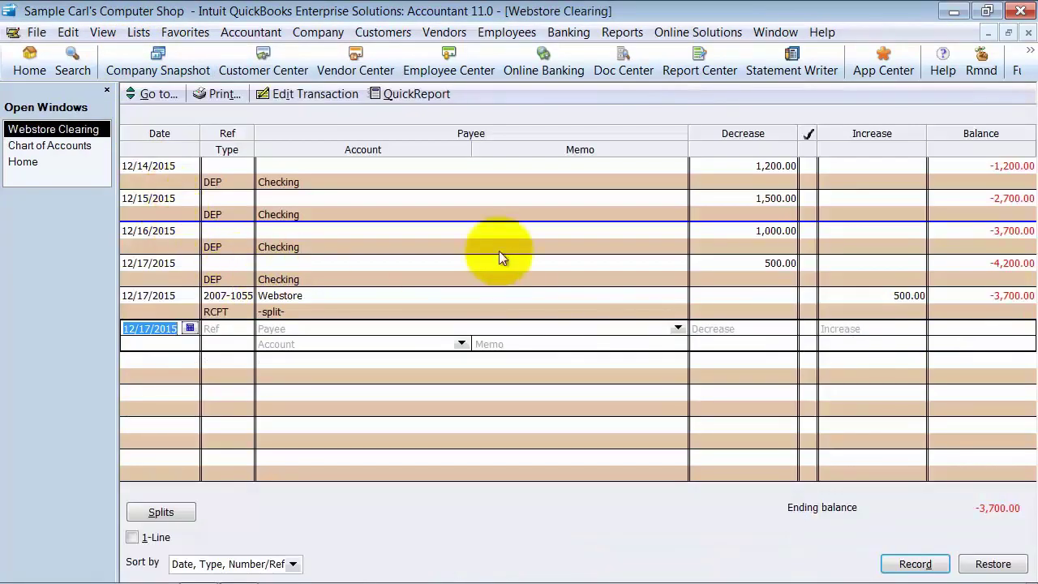
left_click(771, 266)
left_click(906, 296)
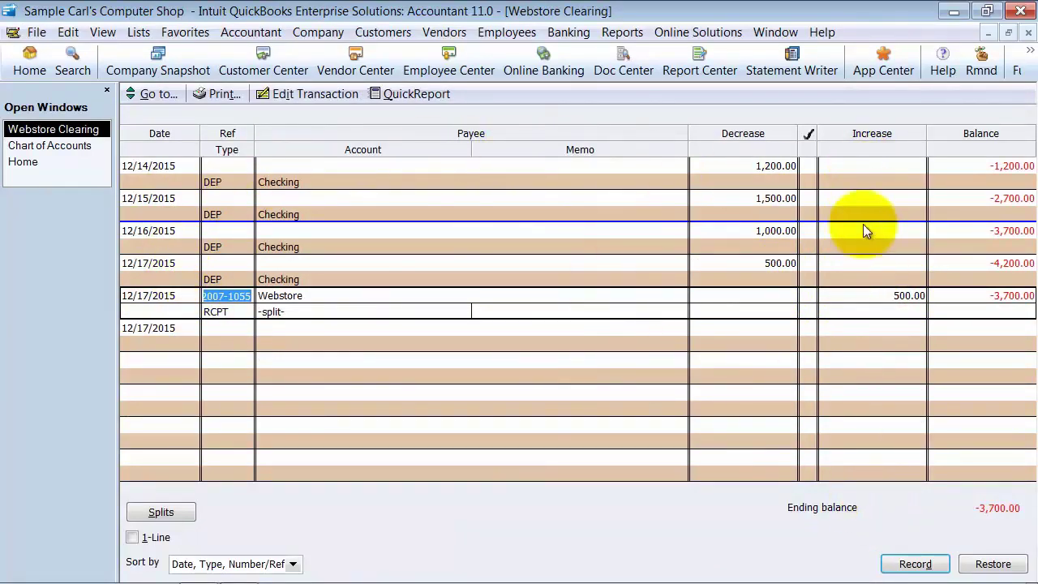
left_click(1028, 33)
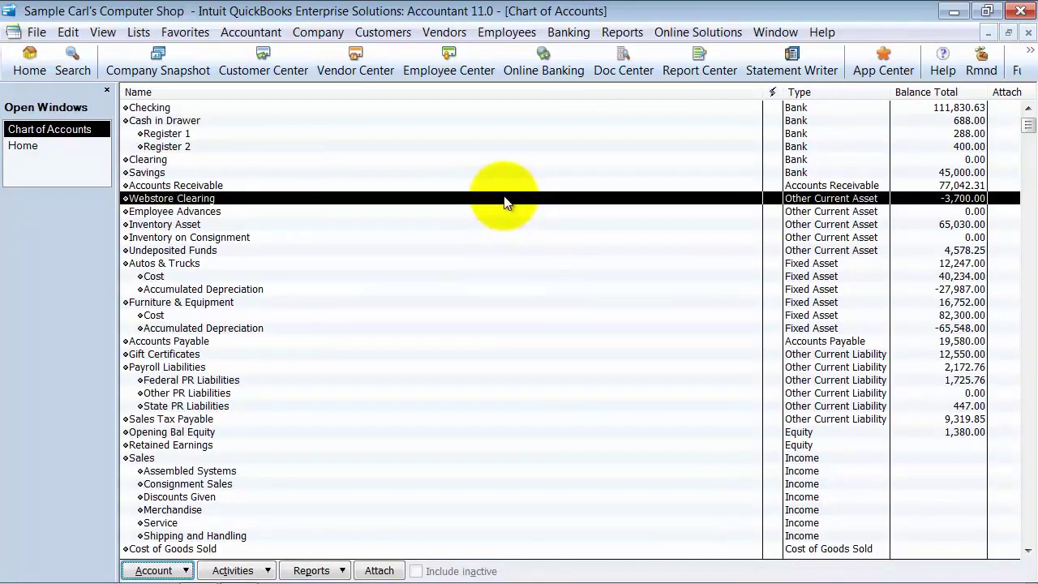
Begin reconciling the Webstore Clearing account with an ending balance of 0 and continue to the transaction list.
right_click(346, 207)
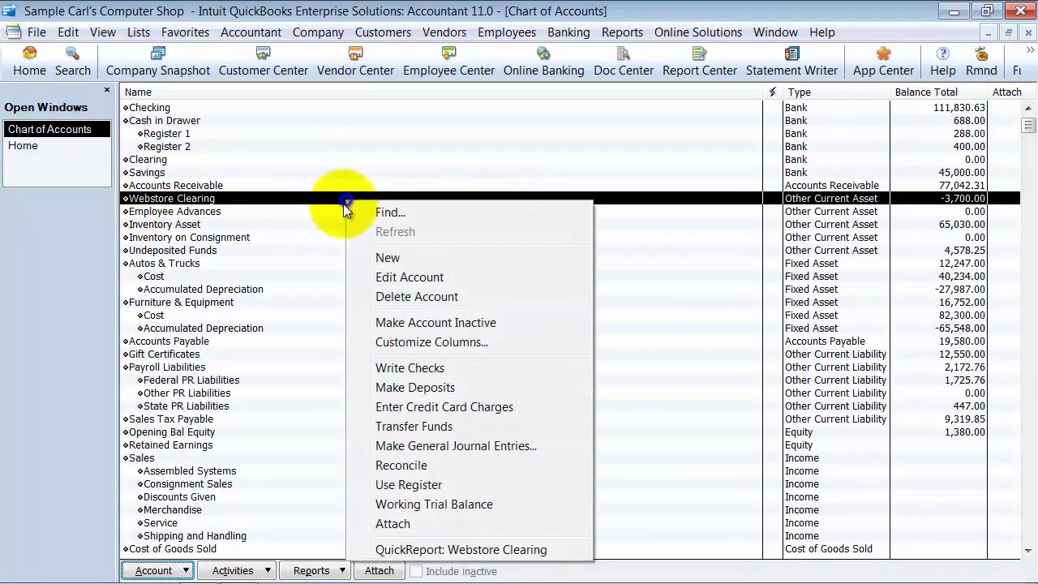
left_click(401, 465)
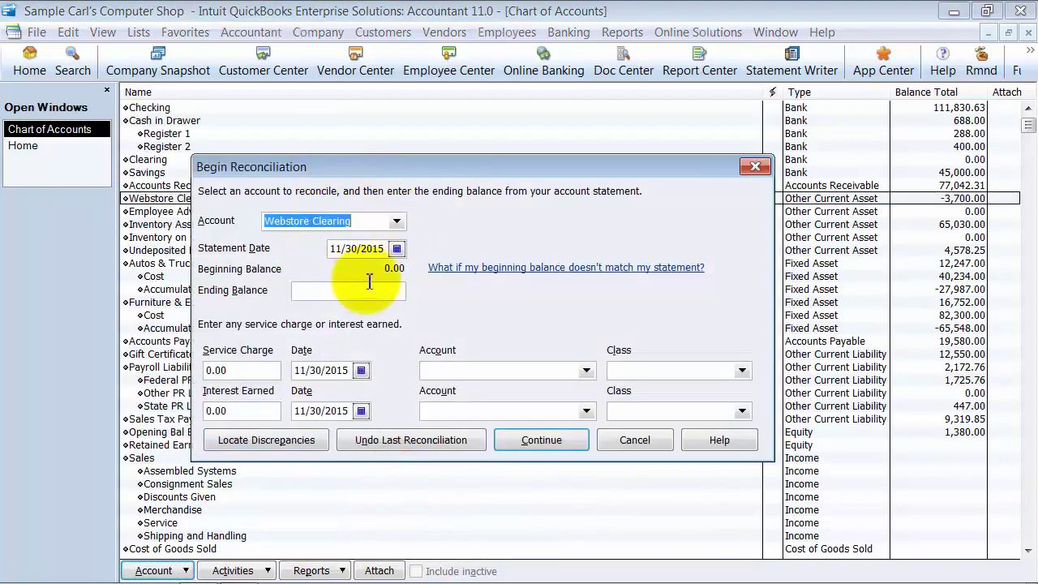
left_click_drag(341, 248, 449, 248)
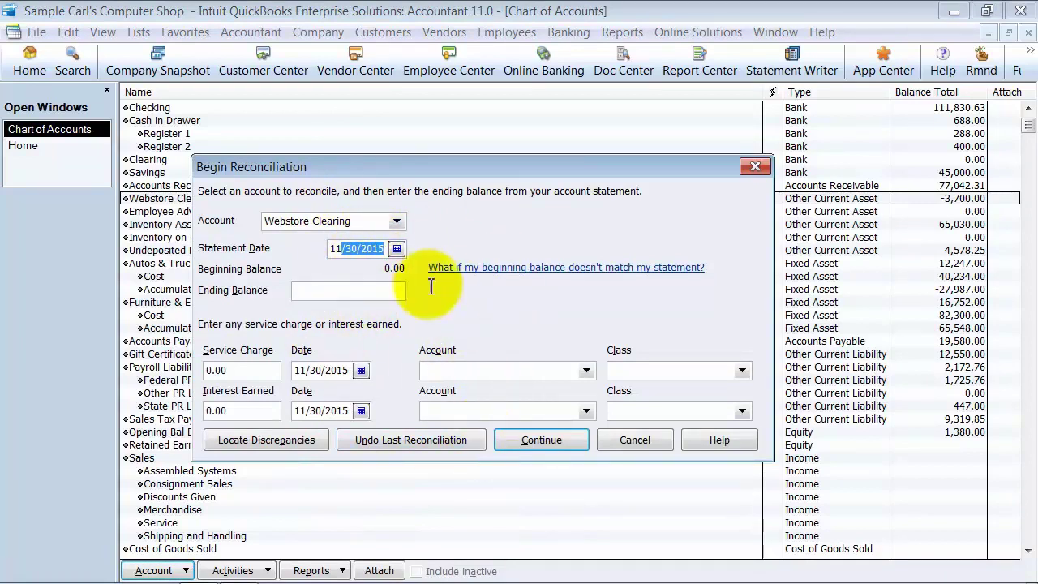
left_click(383, 289)
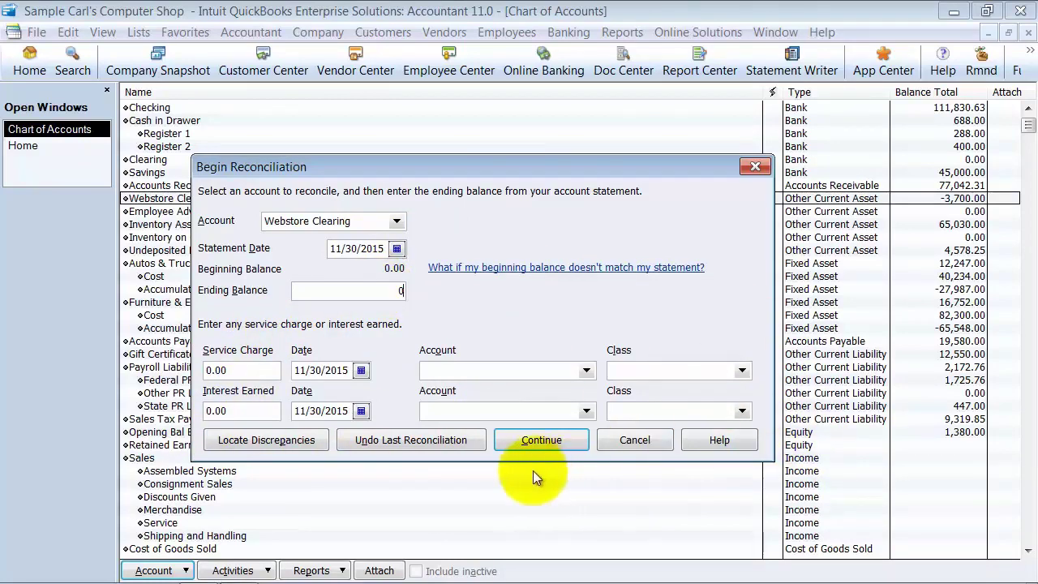
left_click(537, 443)
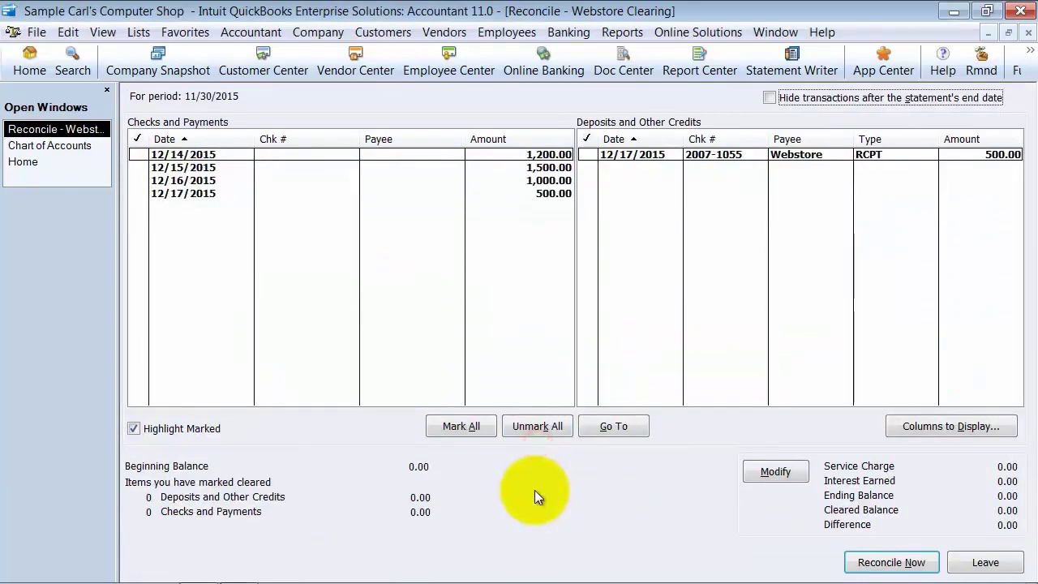
Mark the 12/17/2015 payment of 500.00 and the matching Webstore sales receipt as cleared in the reconciliation.
left_click(554, 195)
left_click(807, 155)
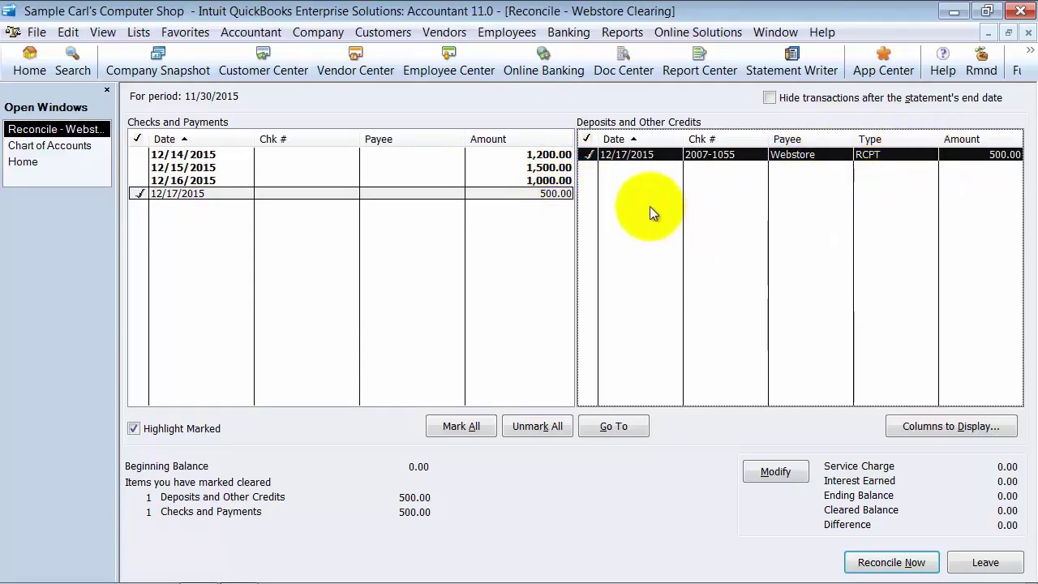
left_click(37, 161)
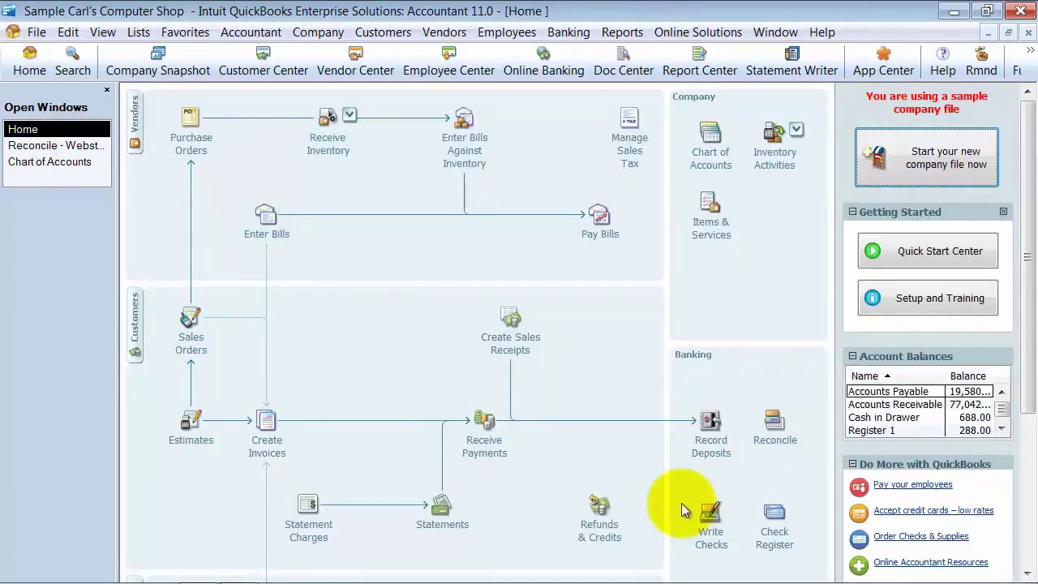
left_click(77, 145)
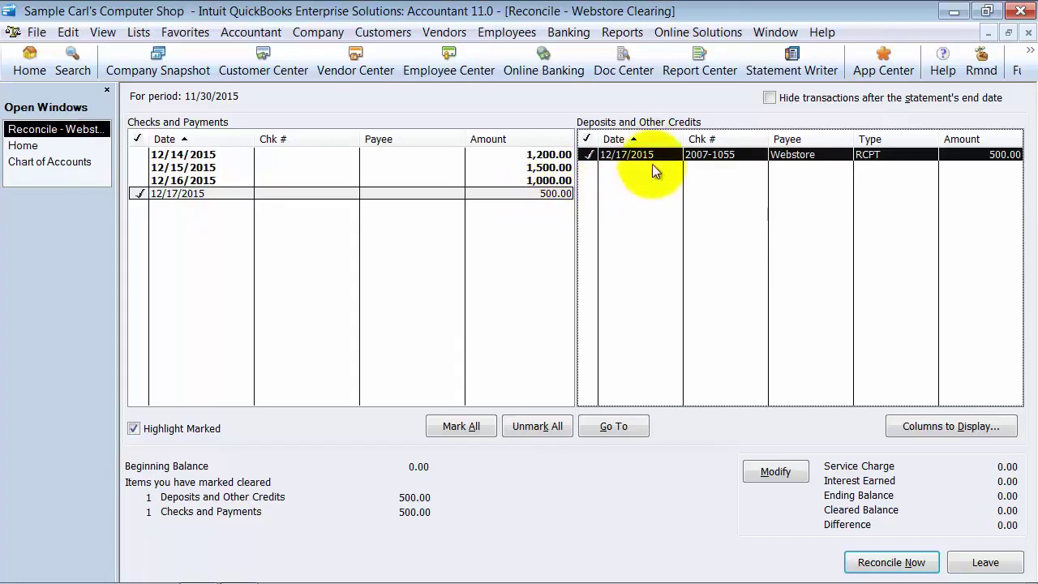
Reopen the previously saved Webstore sales receipt from a new receipt form and duplicate it.
left_click(24, 146)
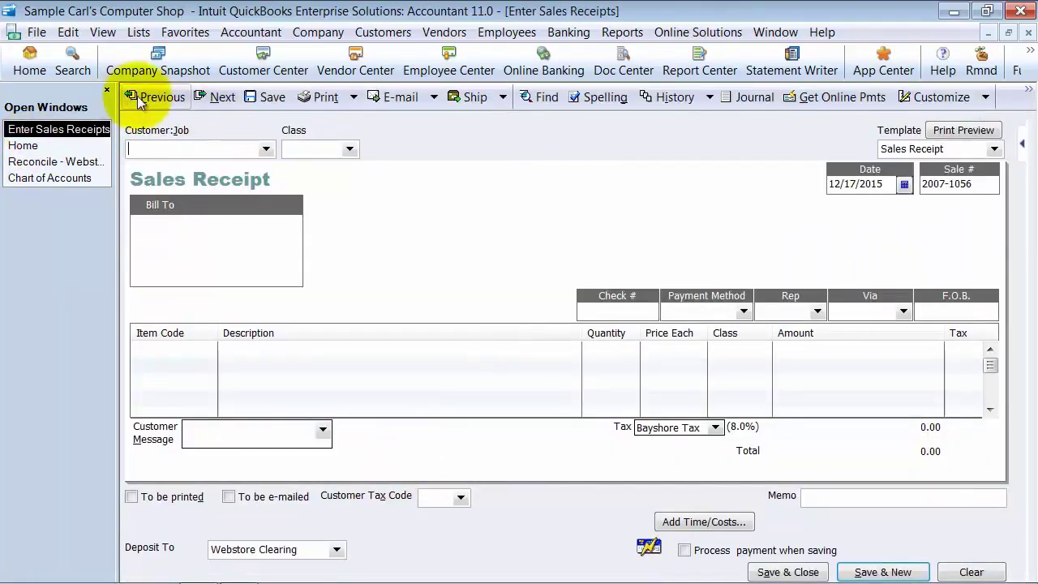
left_click(146, 97)
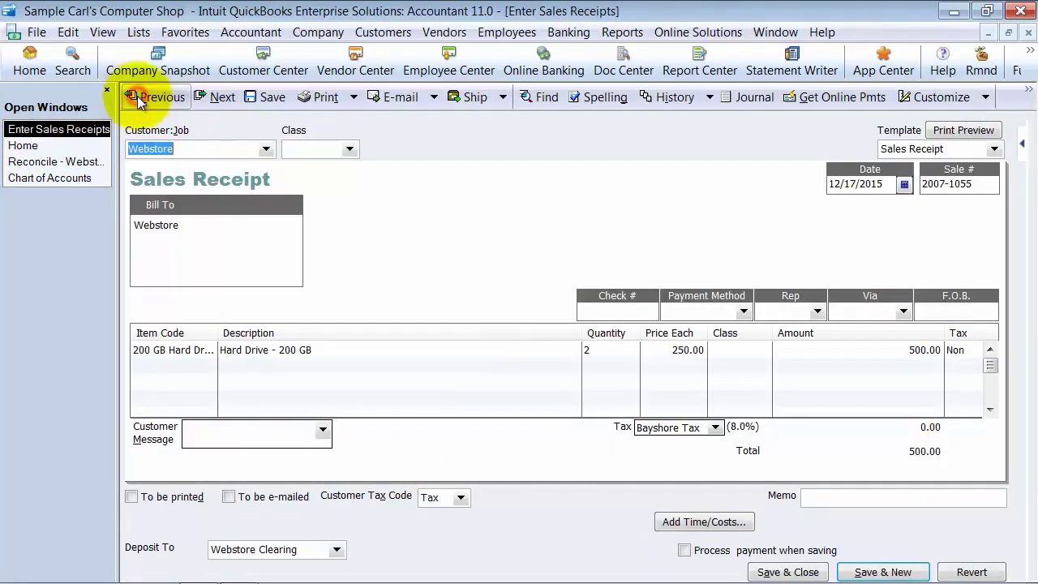
left_click(72, 32)
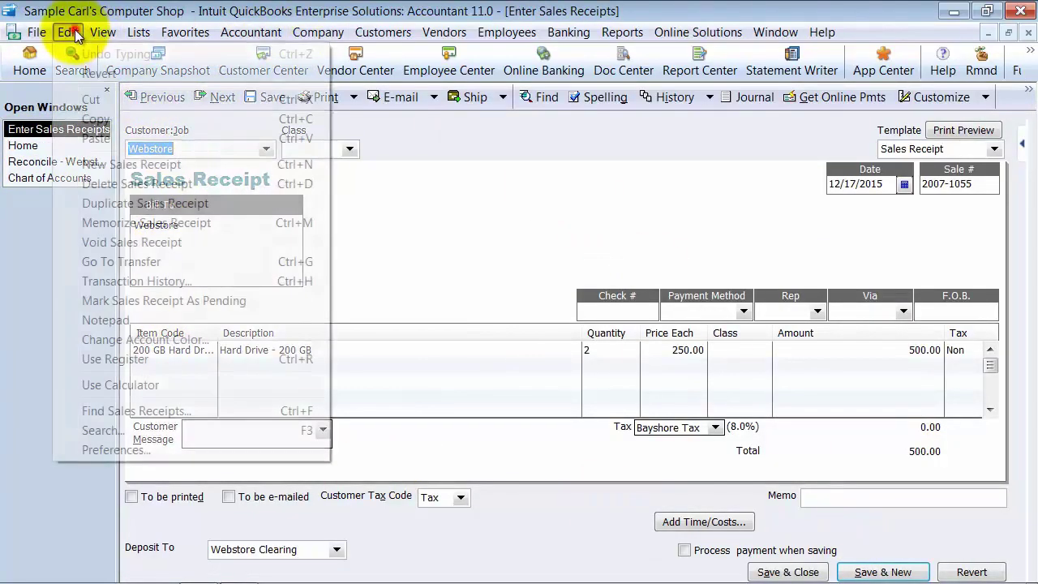
left_click(94, 204)
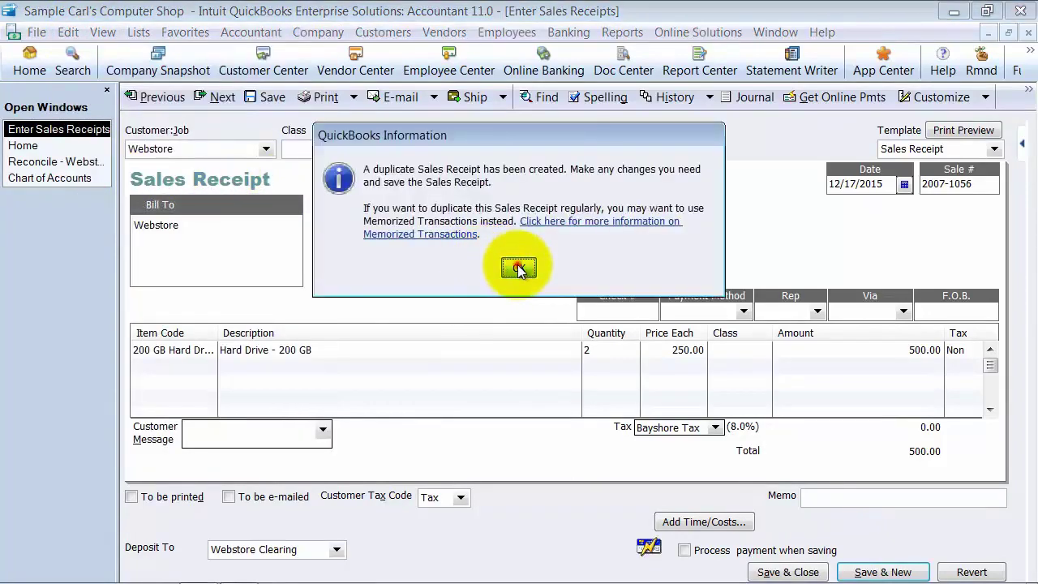
left_click(519, 269)
Record the duplicated sales receipt while duplicating it once more, then save and close the second duplicate without spelling changes.
left_click(68, 33)
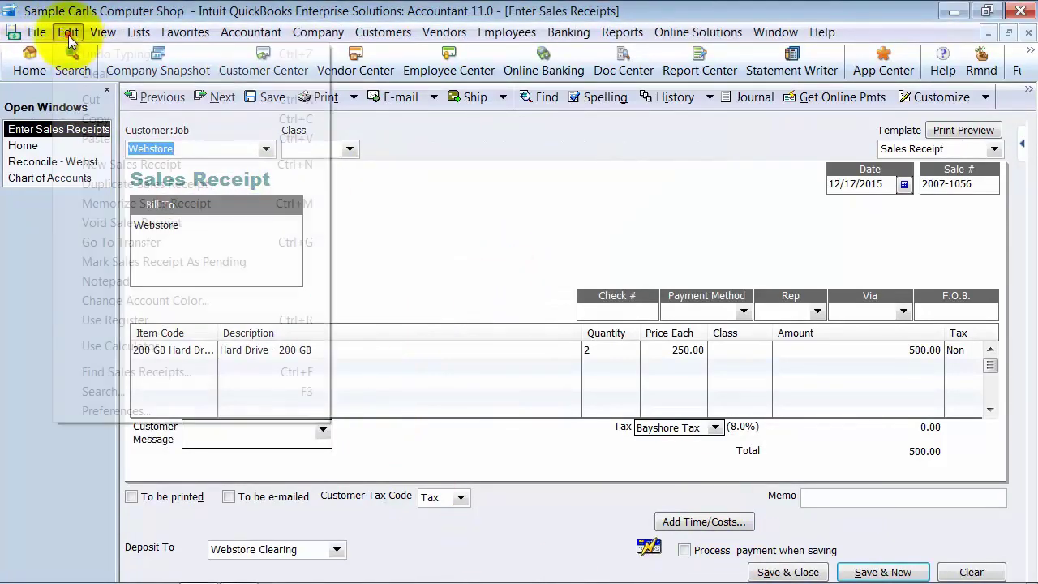
left_click(81, 188)
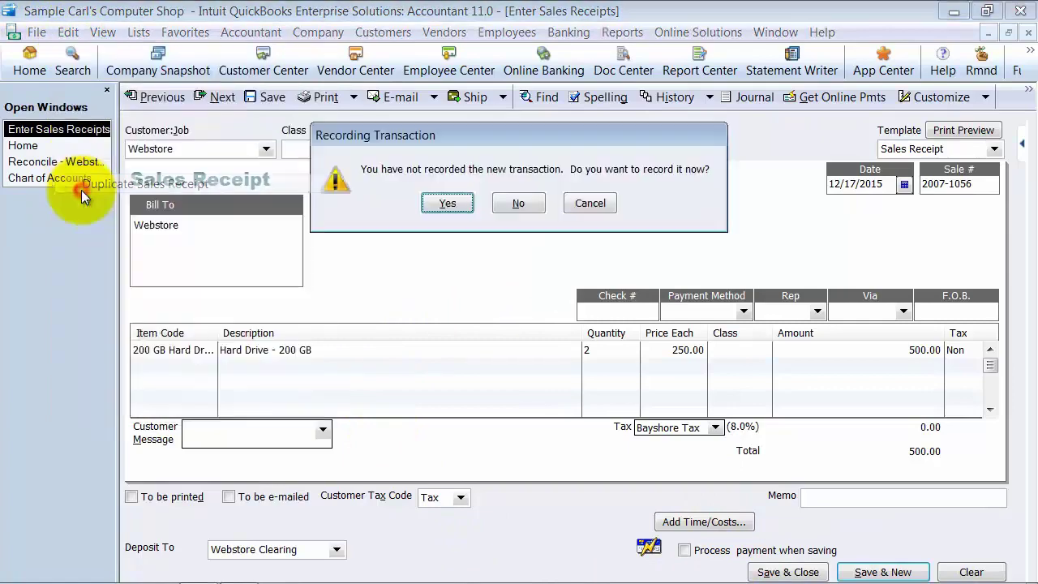
left_click(449, 204)
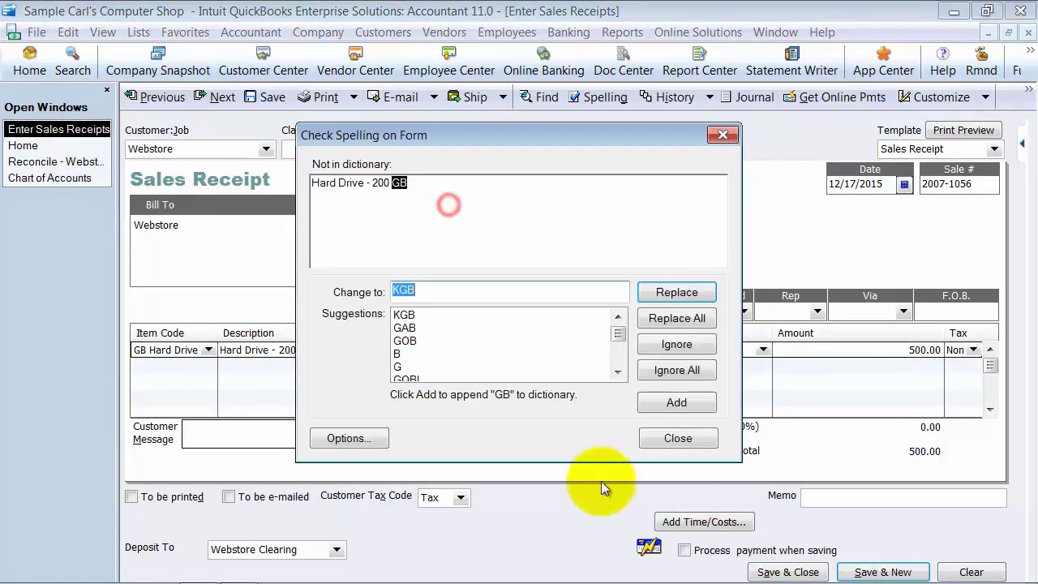
left_click(696, 439)
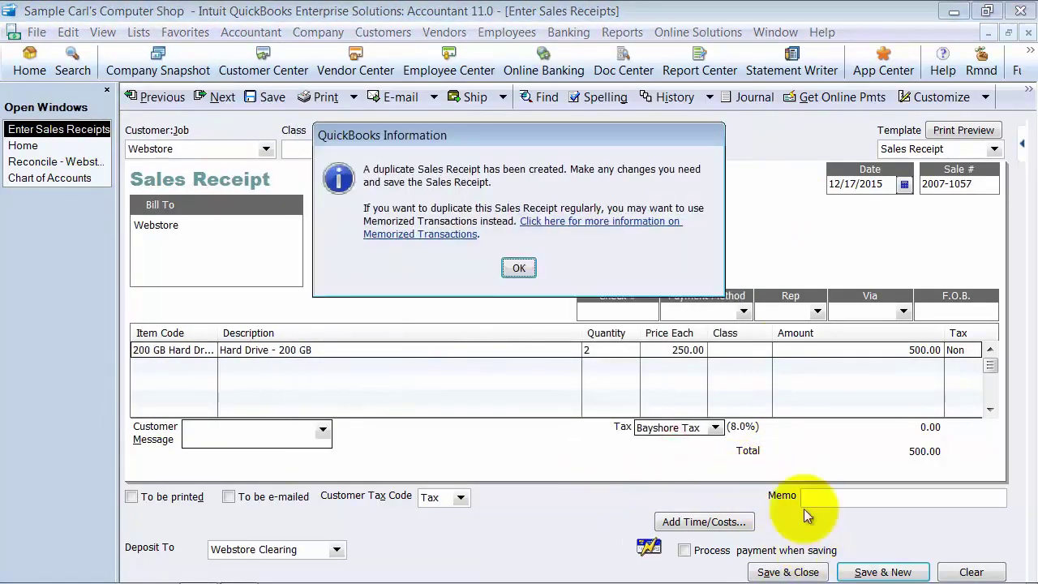
left_click(519, 268)
left_click(802, 572)
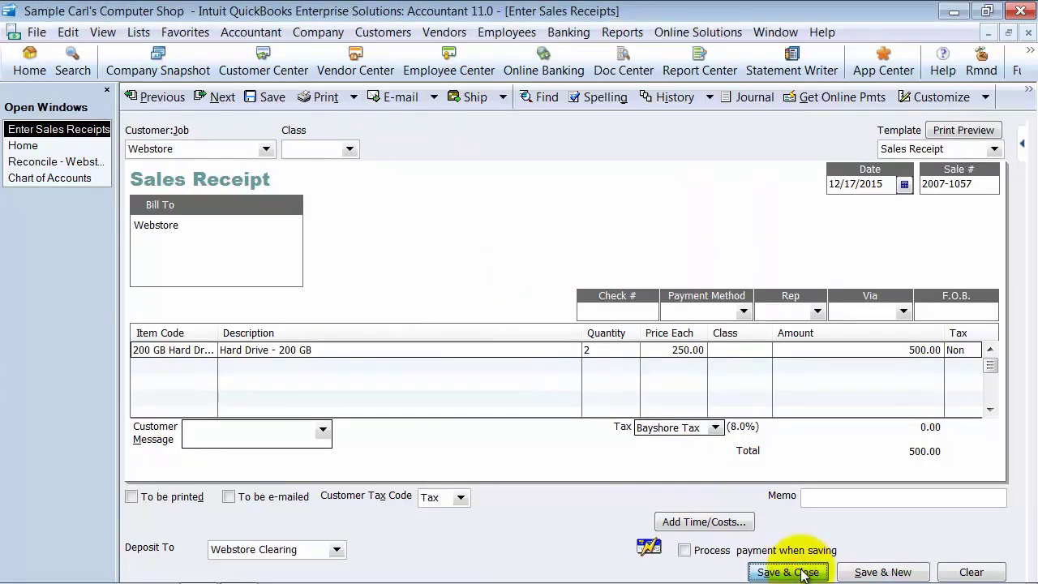
left_click(686, 440)
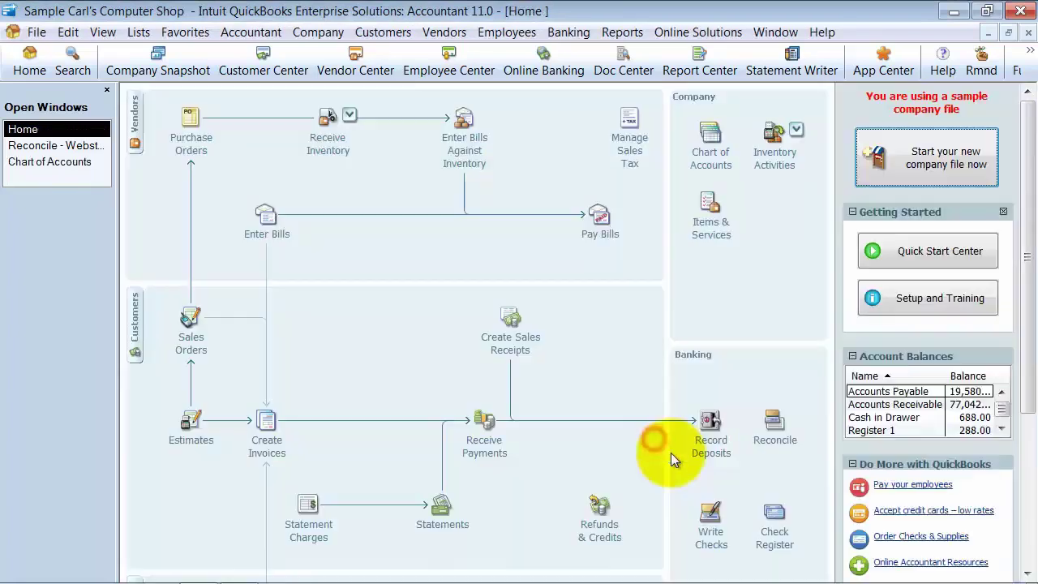
In the Webstore Clearing reconciliation, mark the 12/16/2015 payment of 1,000.00 and all three 500.00 Webstore sales receipts as cleared.
left_click(84, 145)
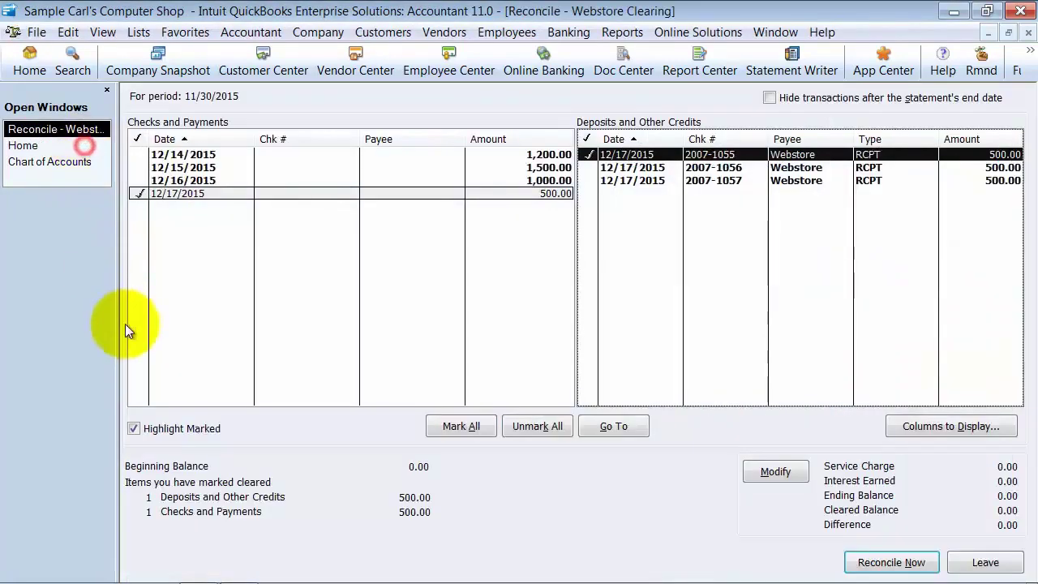
left_click(590, 155)
left_click(600, 180)
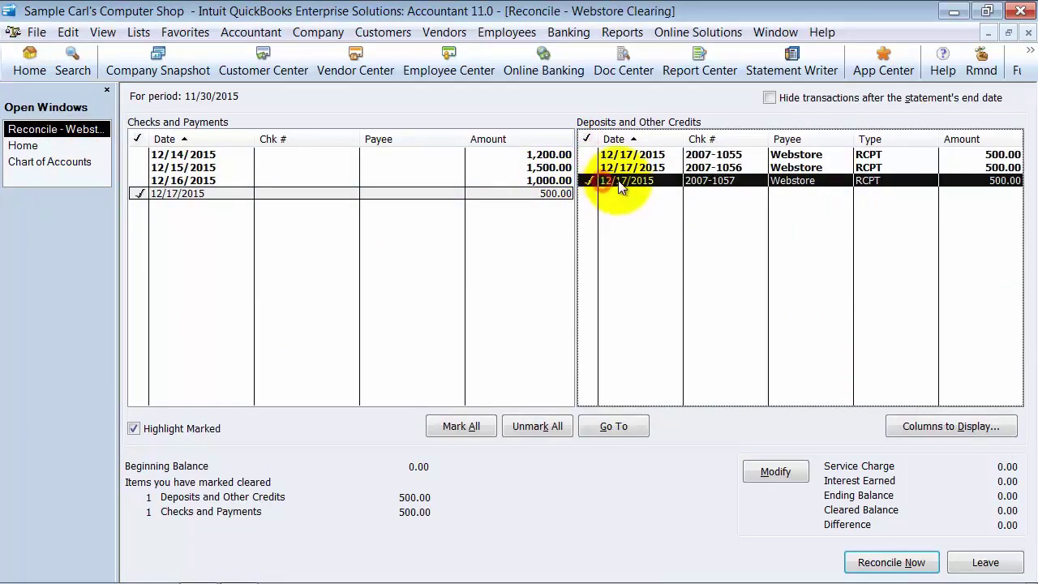
left_click(550, 180)
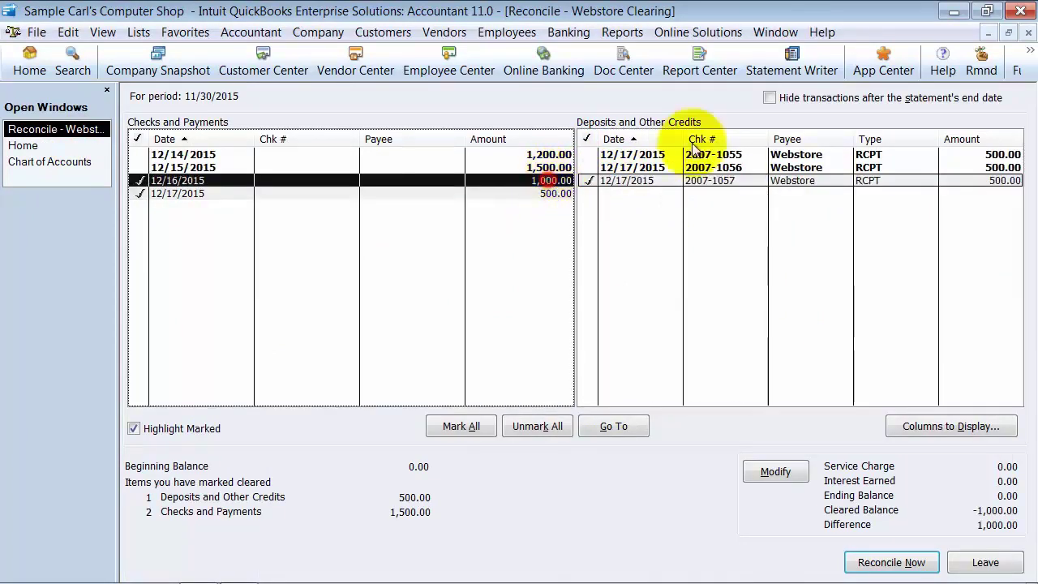
left_click(680, 154)
left_click(674, 168)
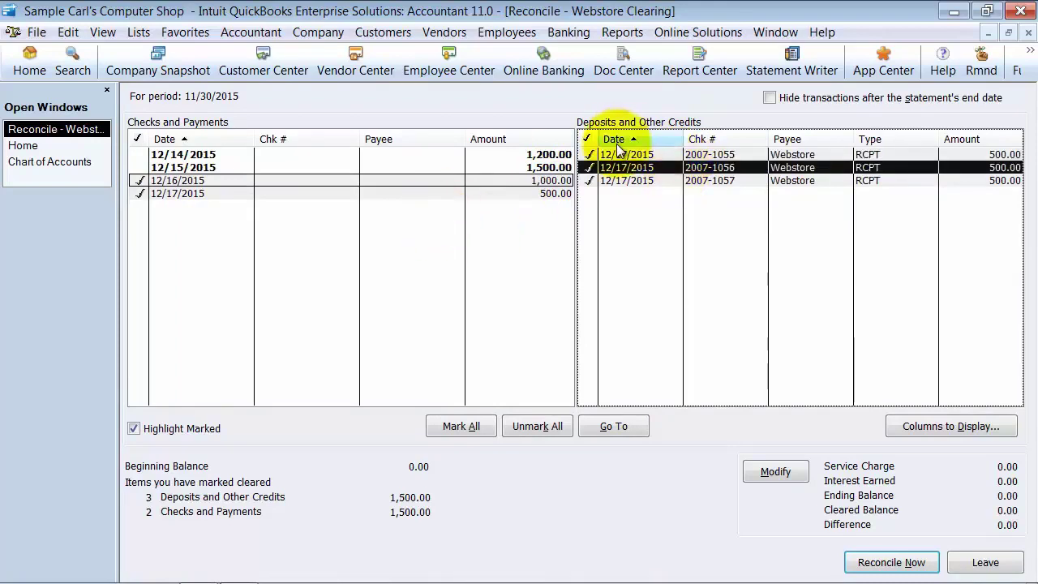